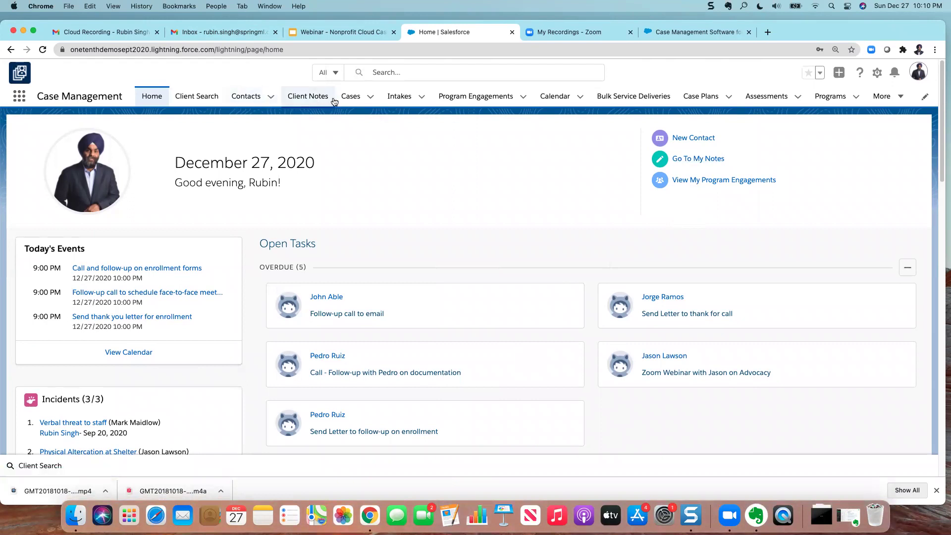
# Open the "Needs Job Readiness Support" case from the Case Management: Inbound Referrals list.
pyautogui.click(370, 100)
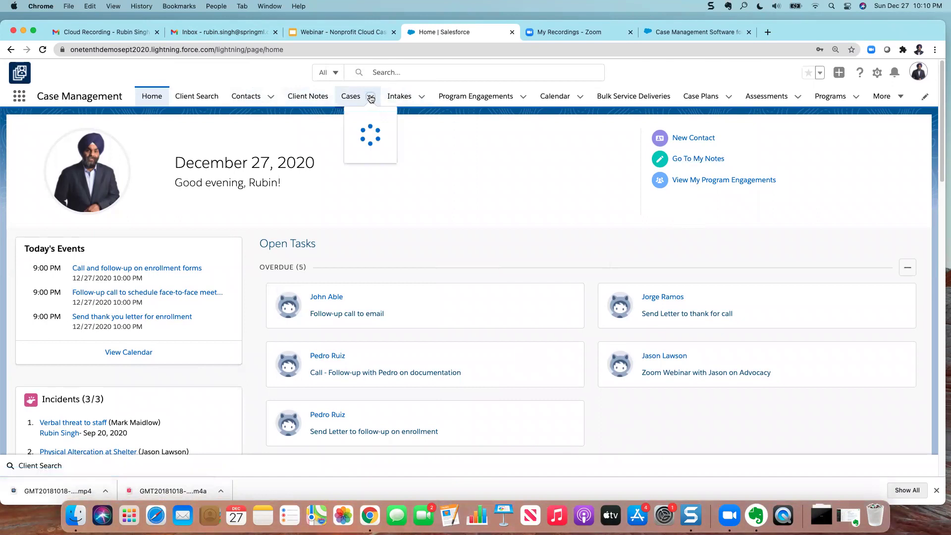
pyautogui.click(353, 277)
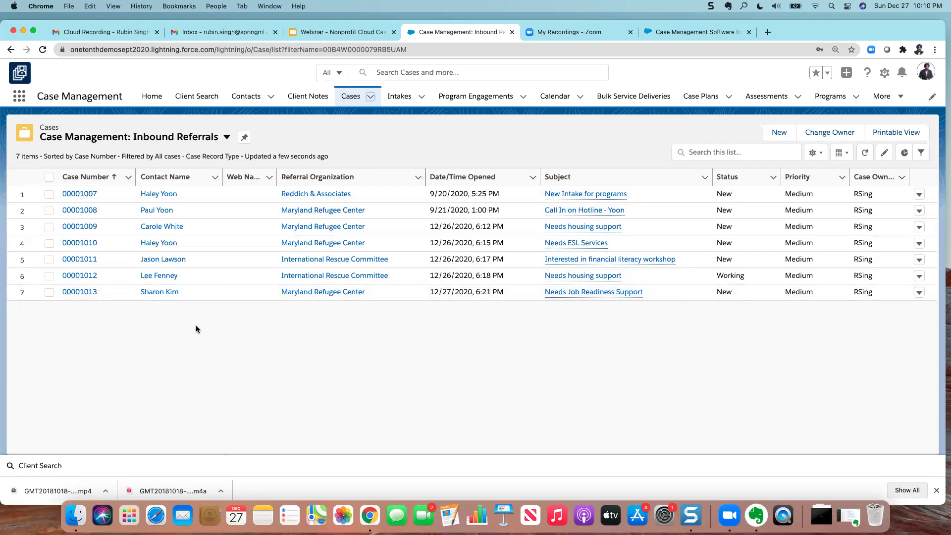
pyautogui.click(87, 293)
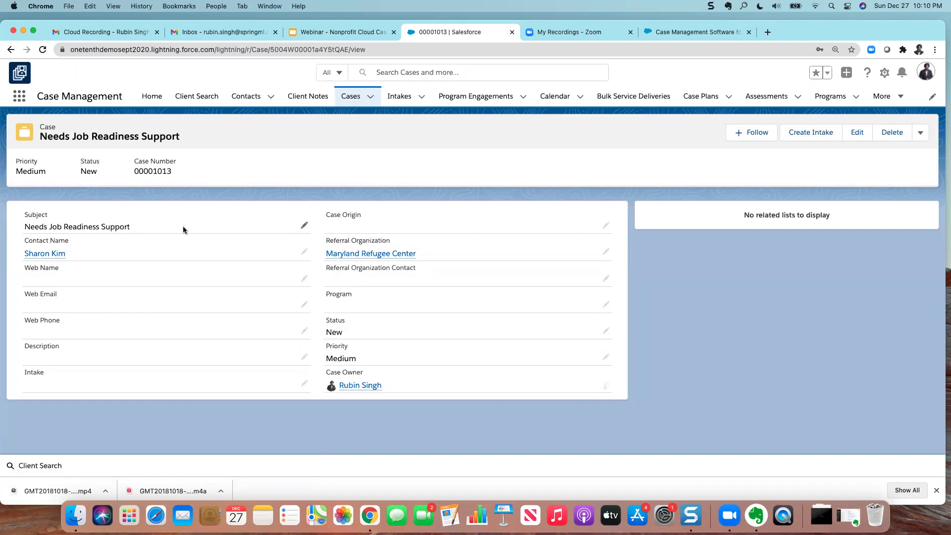
# Set the case's status to Working, save it, and create an intake from the case.
pyautogui.click(605, 331)
pyautogui.click(527, 337)
pyautogui.click(448, 415)
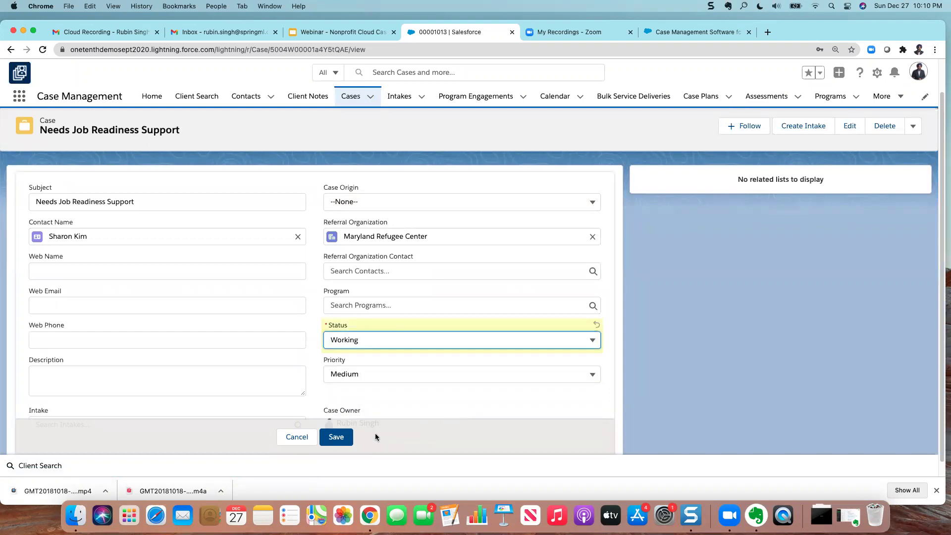
pyautogui.click(340, 436)
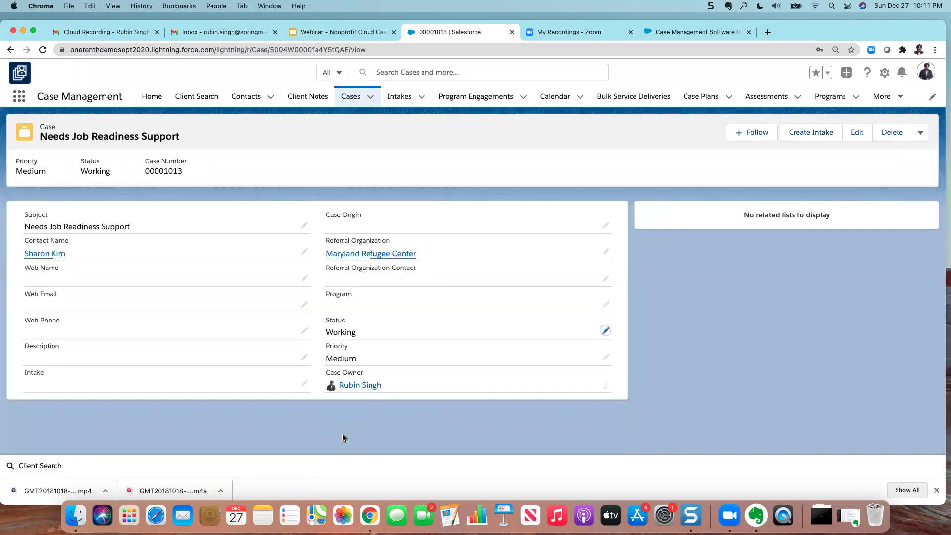
pyautogui.click(815, 135)
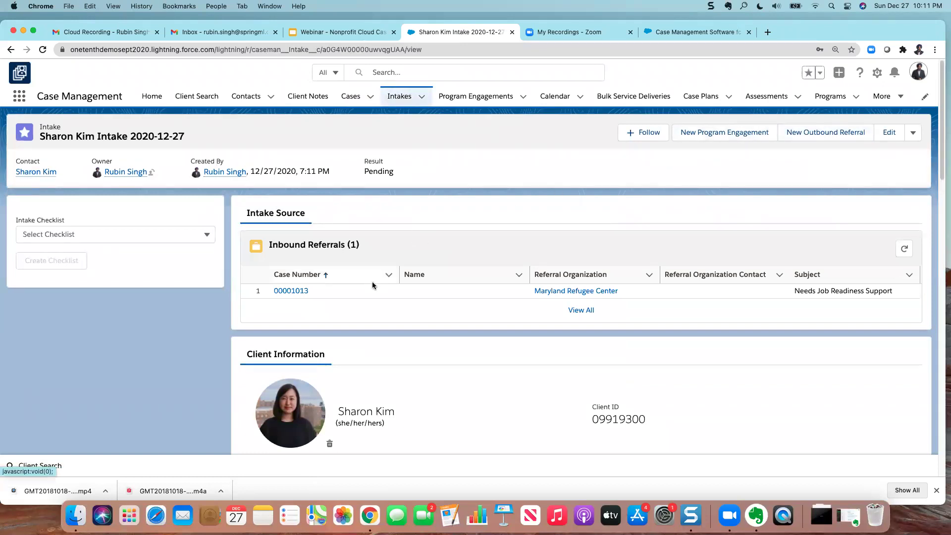
# Review the new intake record's source, client information, files, assessments and intake result sections.
pyautogui.scroll(-1, 373, 285)
pyautogui.scroll(-1, 372, 285)
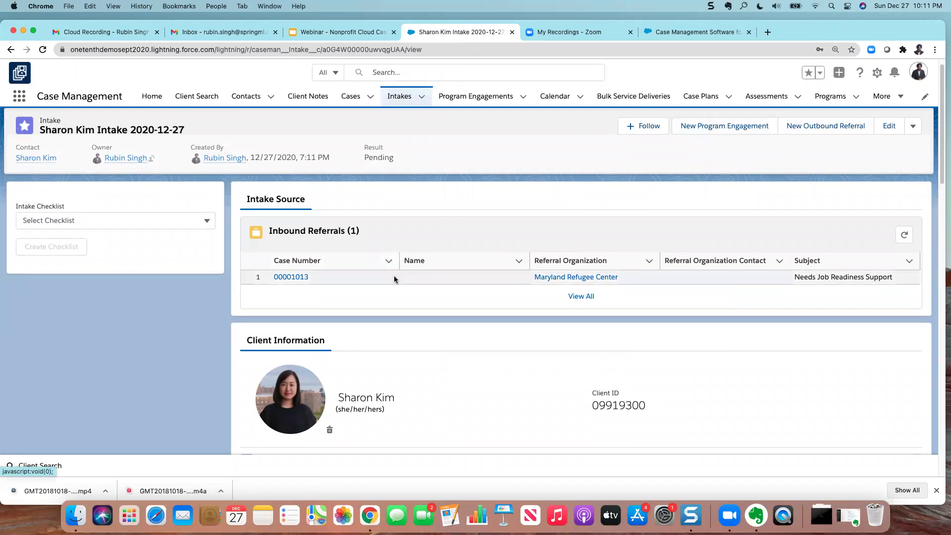
pyautogui.scroll(-3, 394, 275)
pyautogui.scroll(-1, 463, 301)
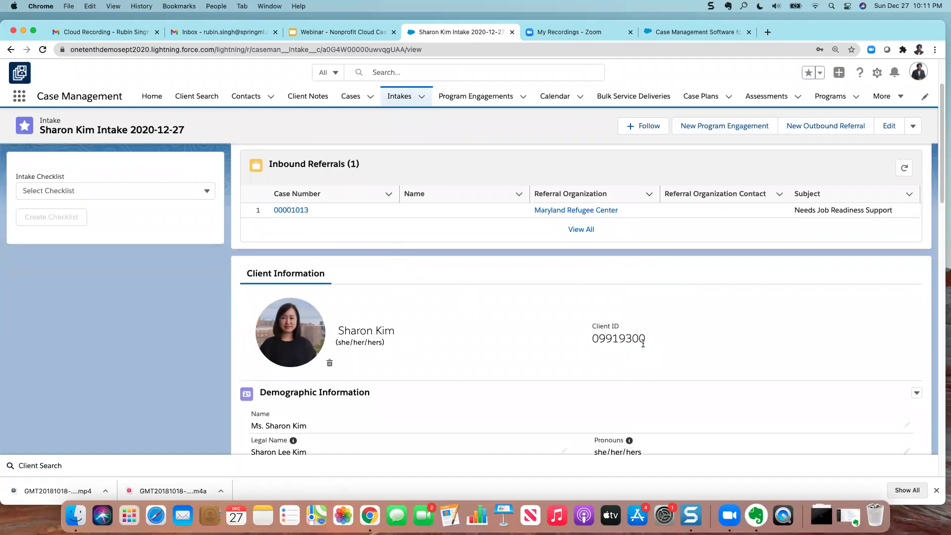
pyautogui.scroll(-1, 640, 343)
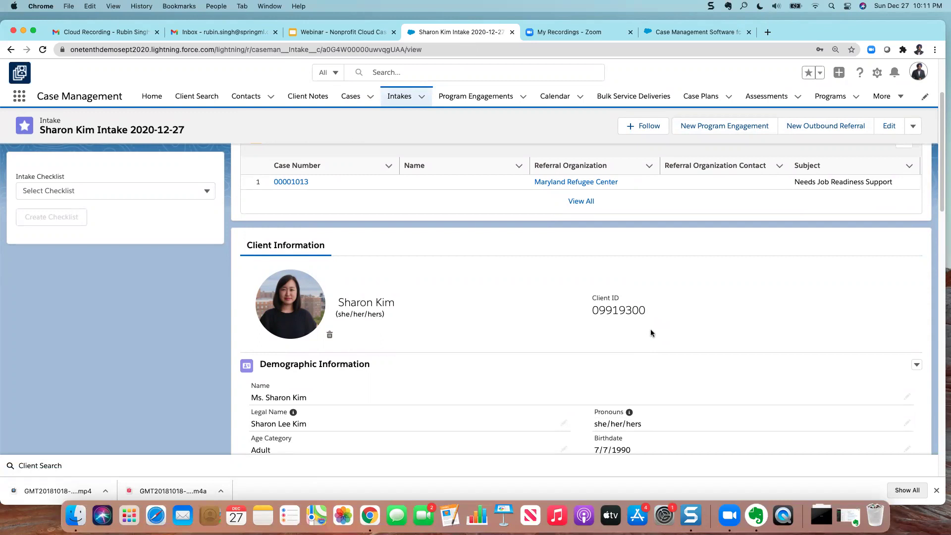
pyautogui.scroll(-1, 599, 330)
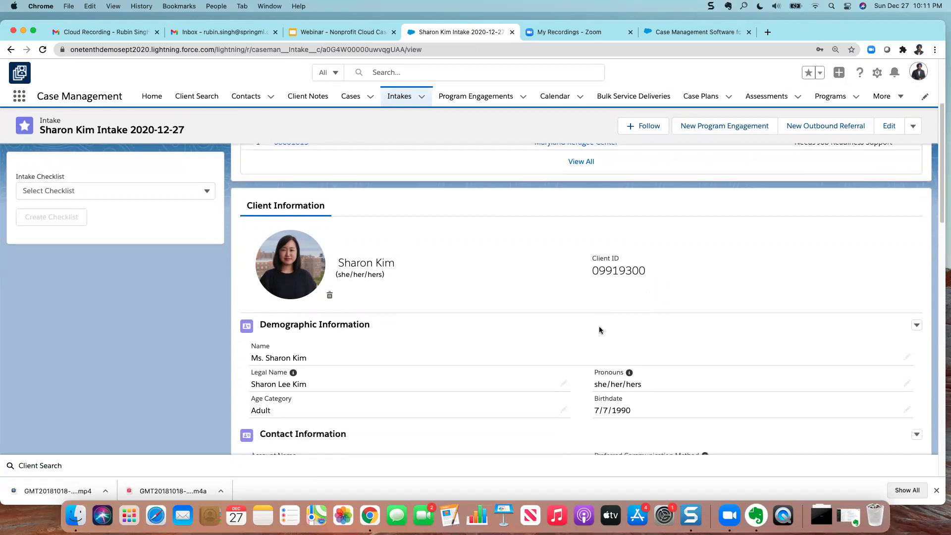
pyautogui.scroll(-4, 599, 331)
pyautogui.scroll(-3, 600, 333)
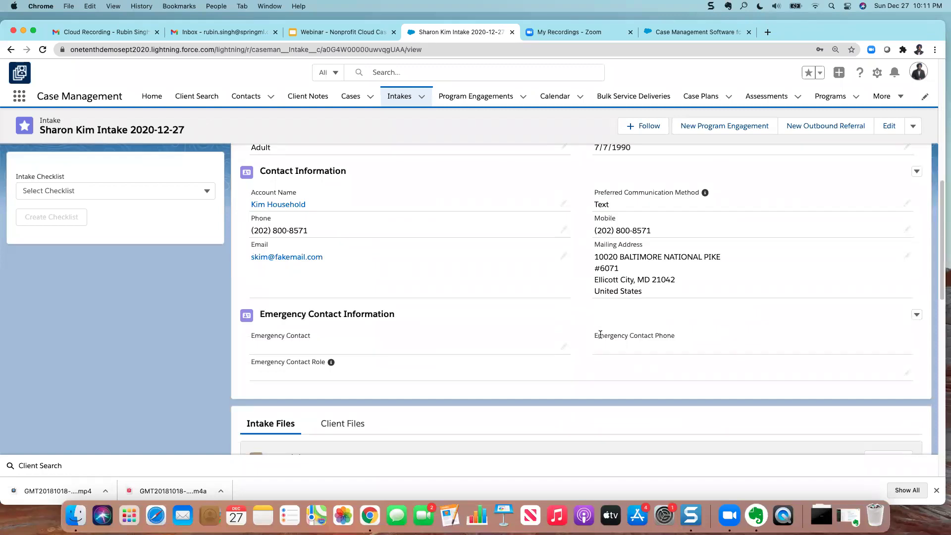
pyautogui.scroll(-2, 600, 334)
pyautogui.scroll(-4, 600, 335)
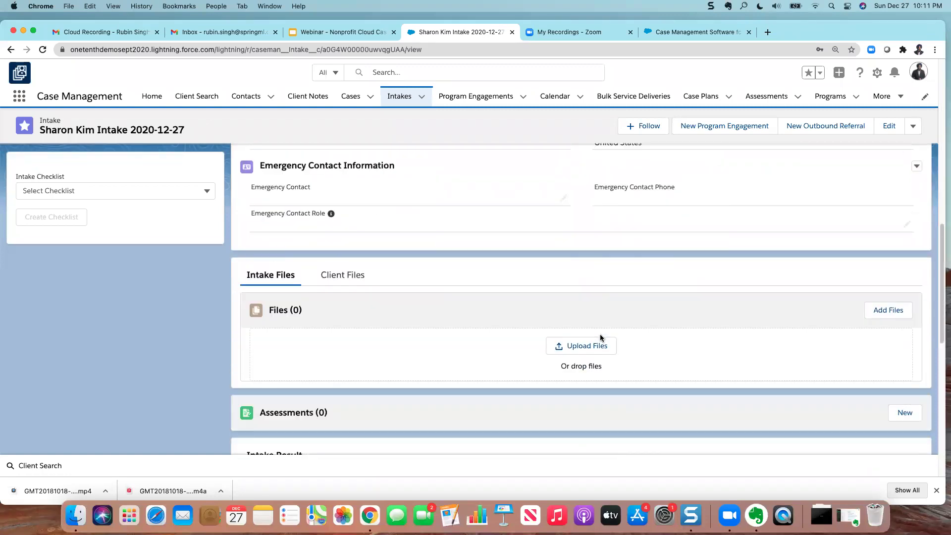
pyautogui.scroll(-4, 600, 338)
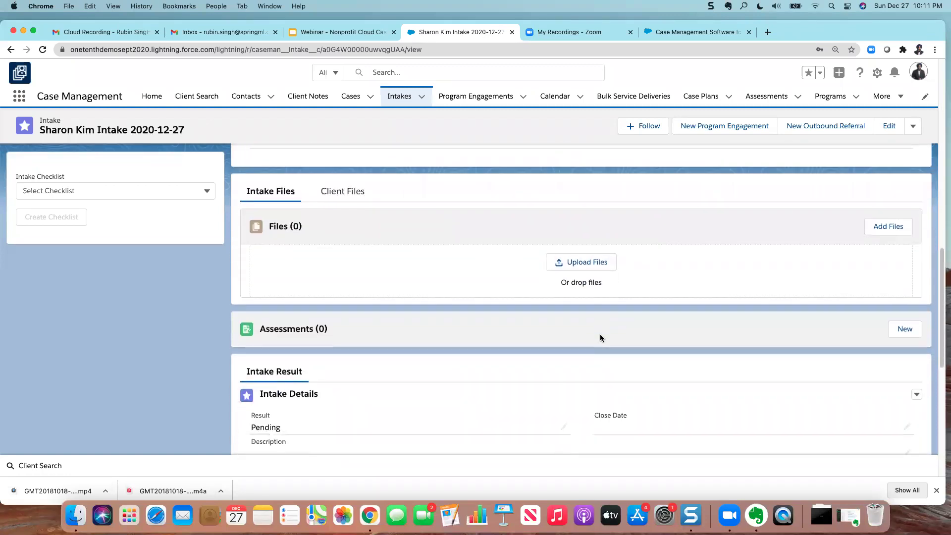
pyautogui.scroll(-1, 600, 337)
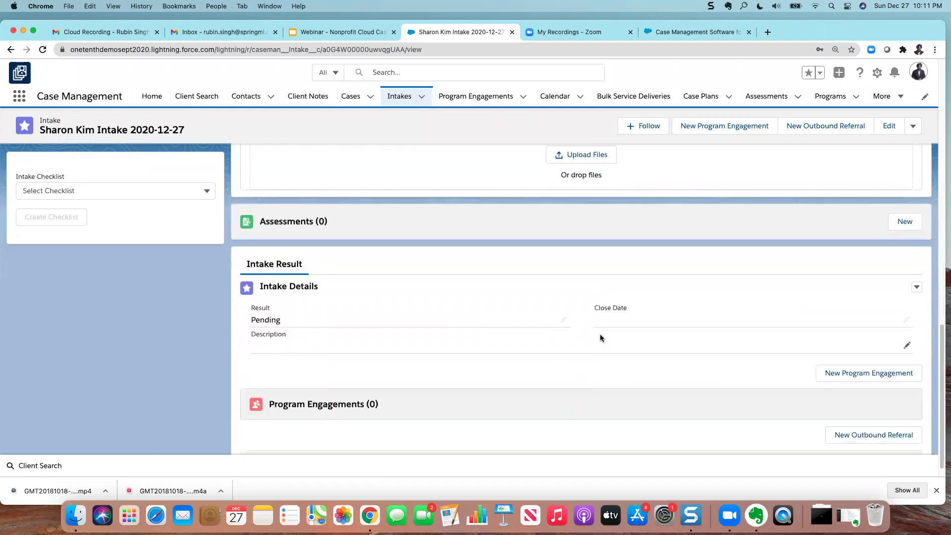
pyautogui.scroll(10, 599, 334)
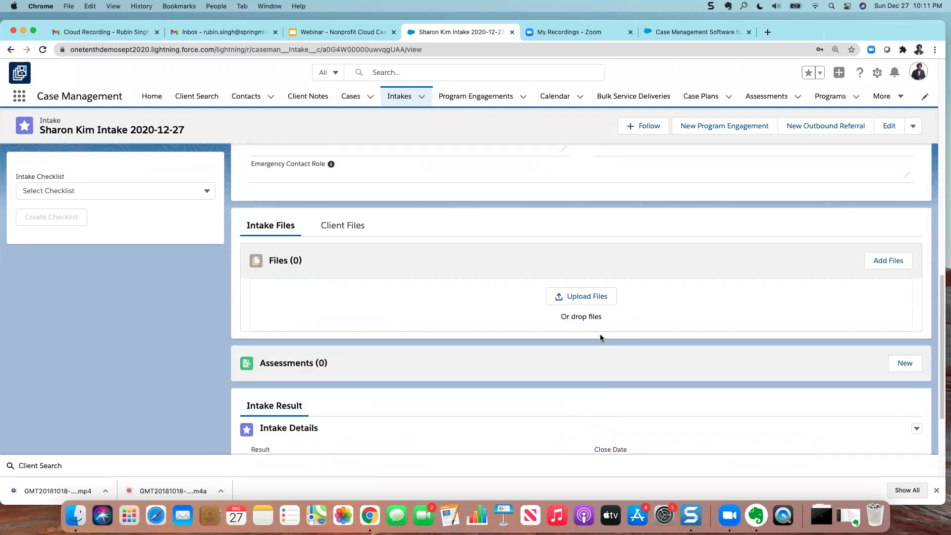
pyautogui.scroll(3, 600, 334)
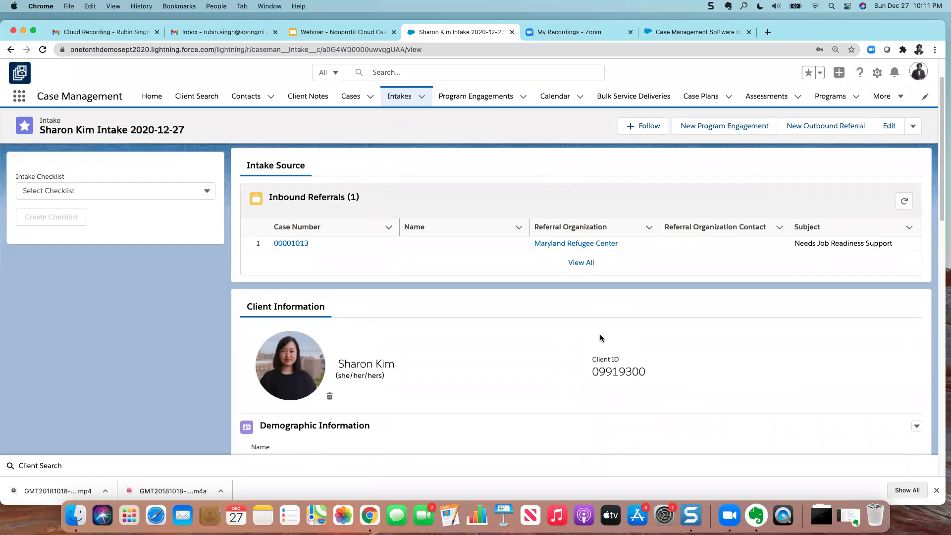
# Create a General Intake checklist on the intake record.
pyautogui.click(121, 195)
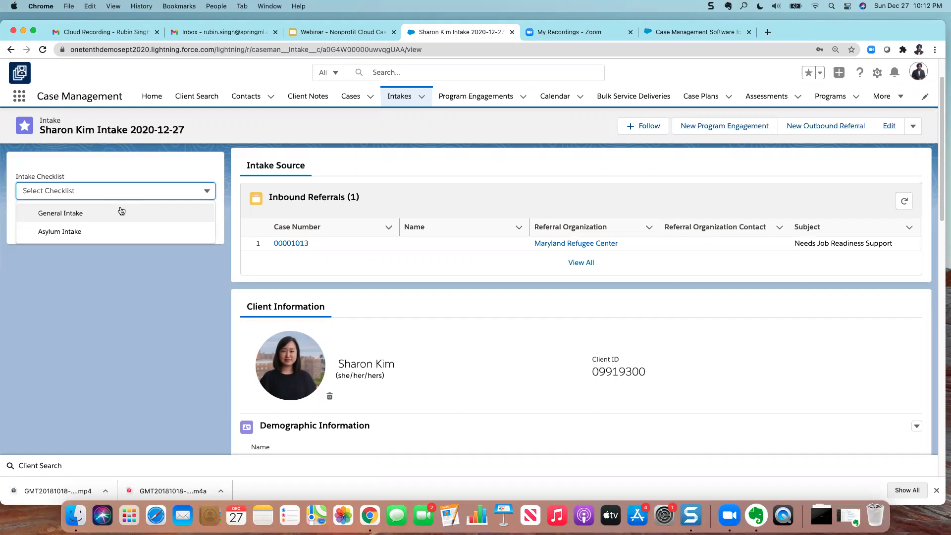
pyautogui.click(120, 212)
pyautogui.click(78, 217)
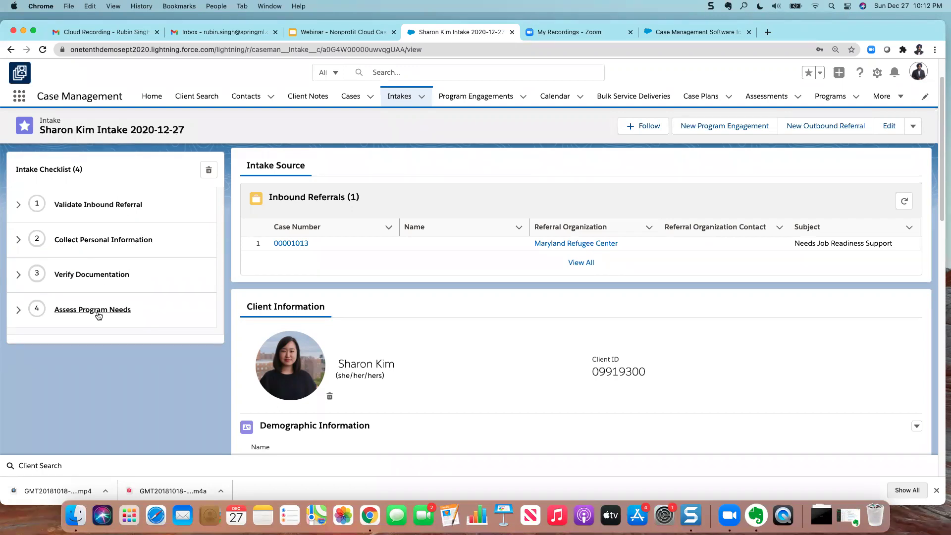
# Expand all four intake checklist sections and review the items they contain.
pyautogui.click(19, 204)
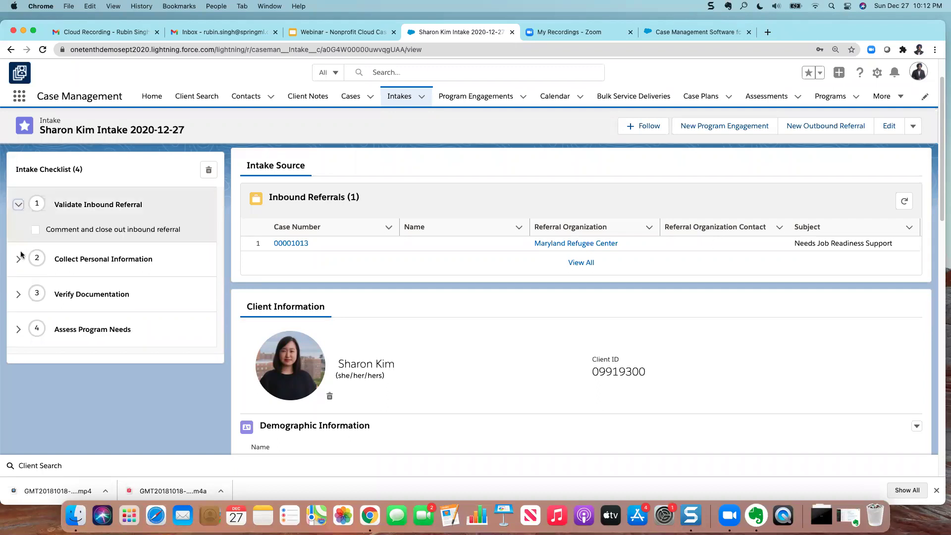
pyautogui.click(18, 259)
pyautogui.click(19, 352)
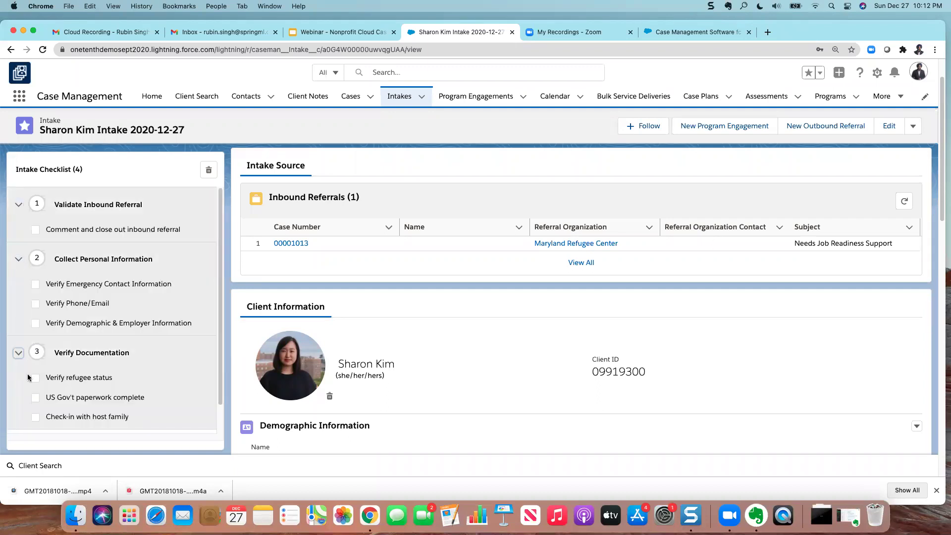
pyautogui.scroll(-1, 31, 390)
pyautogui.click(18, 416)
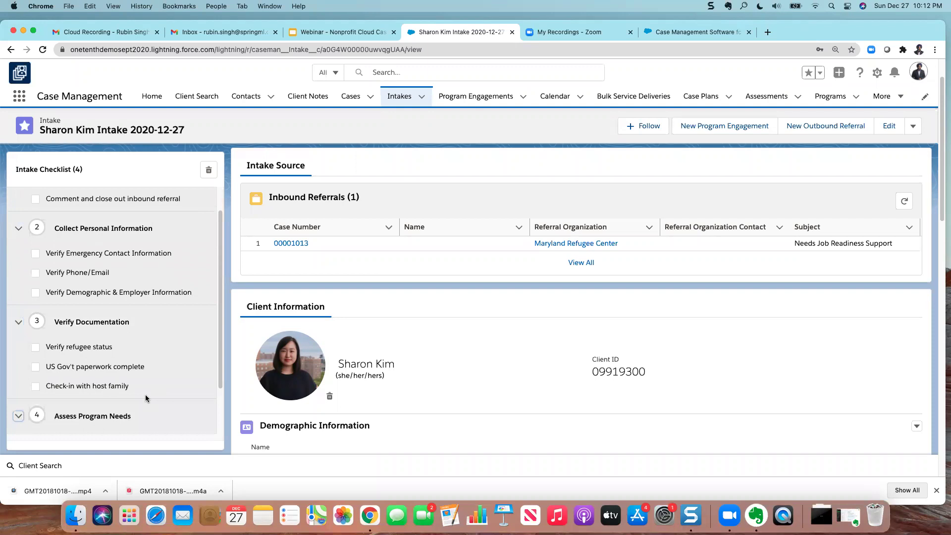
pyautogui.scroll(3, 135, 305)
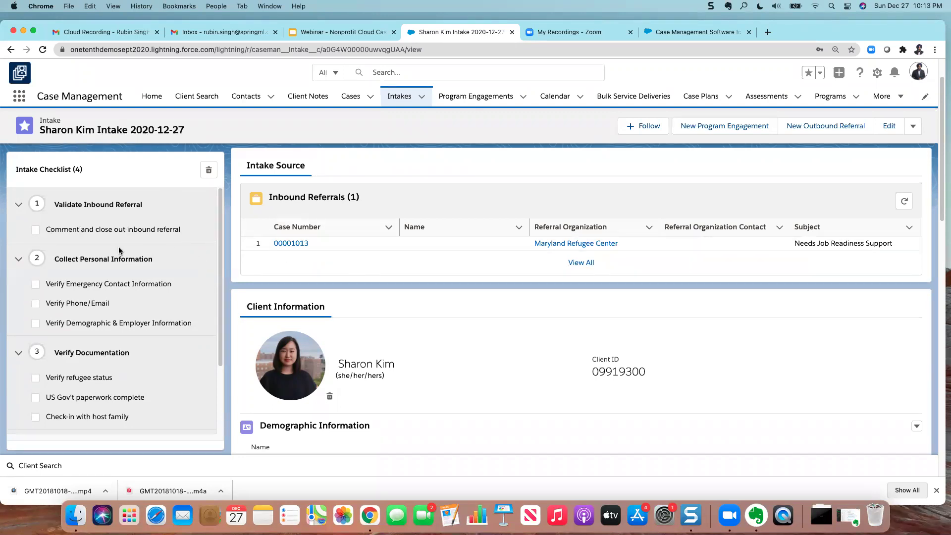
# Mark every item under Validate Inbound Referral and Collect Personal Information as complete in the intake checklist.
pyautogui.click(36, 229)
pyautogui.click(36, 284)
pyautogui.click(36, 303)
pyautogui.click(35, 323)
# Mark every item under Verify Documentation and Assess Program Needs as complete in the intake checklist.
pyautogui.scroll(-1, 466, 391)
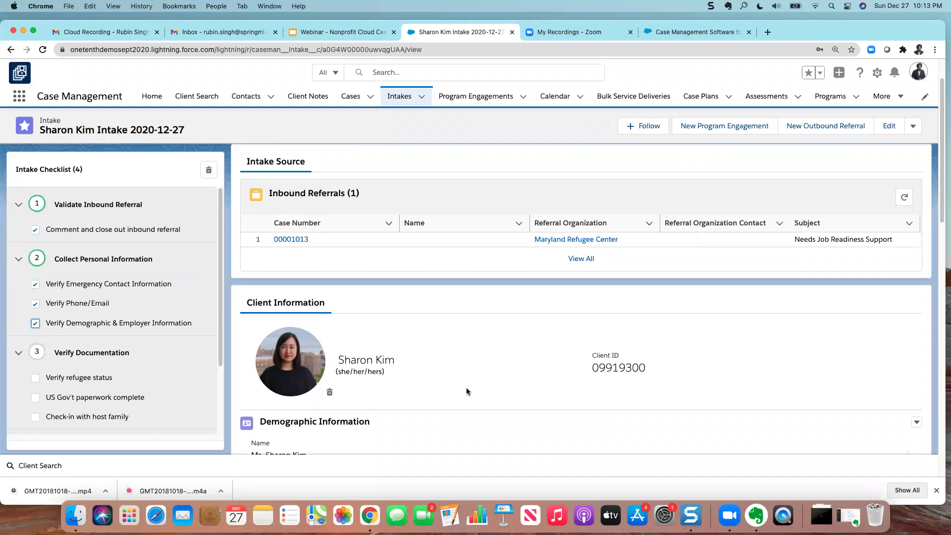
pyautogui.scroll(-1, 52, 375)
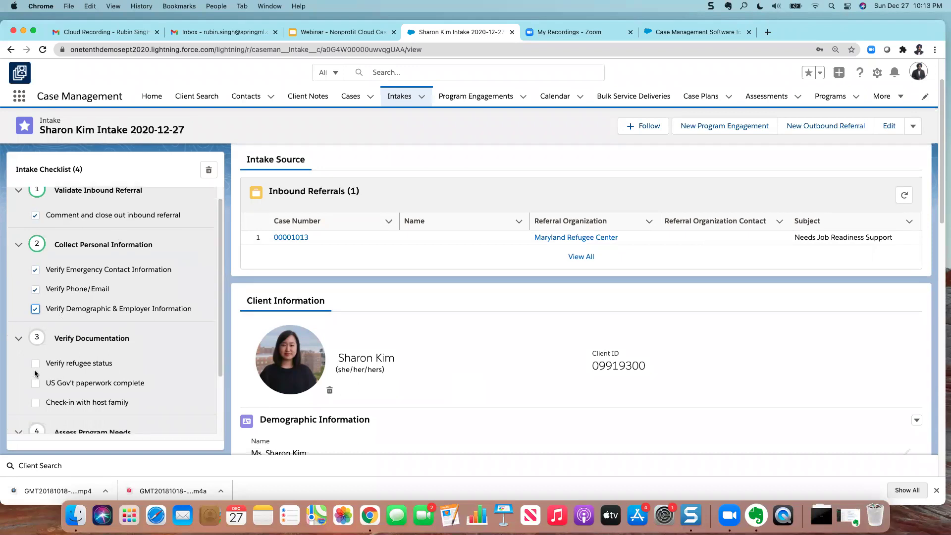
pyautogui.click(35, 363)
pyautogui.click(35, 382)
pyautogui.click(35, 402)
pyautogui.scroll(-1, 130, 382)
pyautogui.scroll(-3, 130, 382)
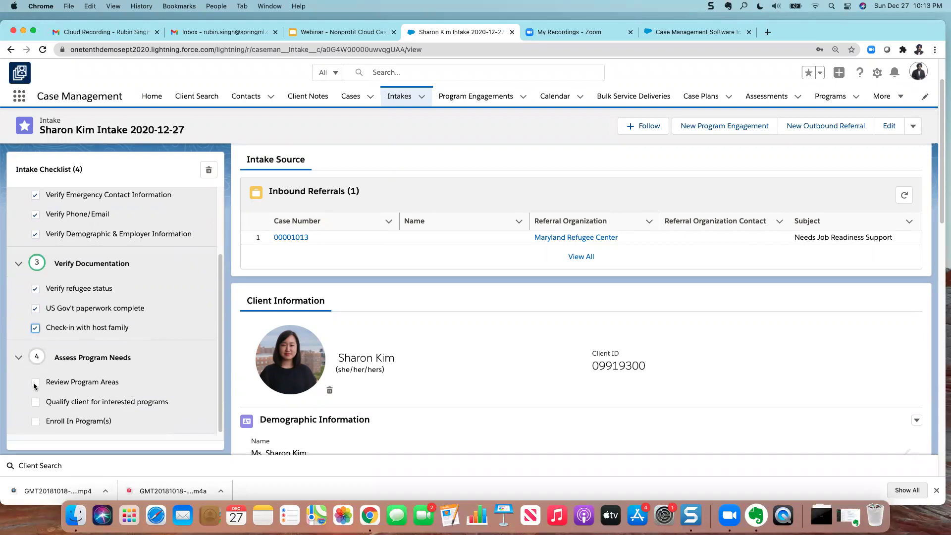
pyautogui.click(35, 383)
pyautogui.click(35, 402)
pyautogui.click(36, 420)
# Collapse all four completed sections of the intake checklist.
pyautogui.scroll(3, 94, 364)
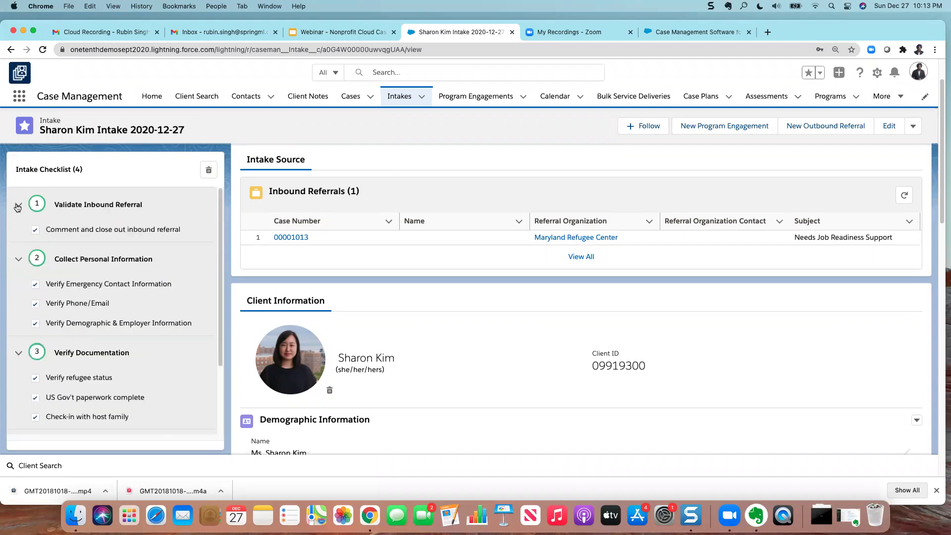
pyautogui.click(17, 205)
pyautogui.click(18, 239)
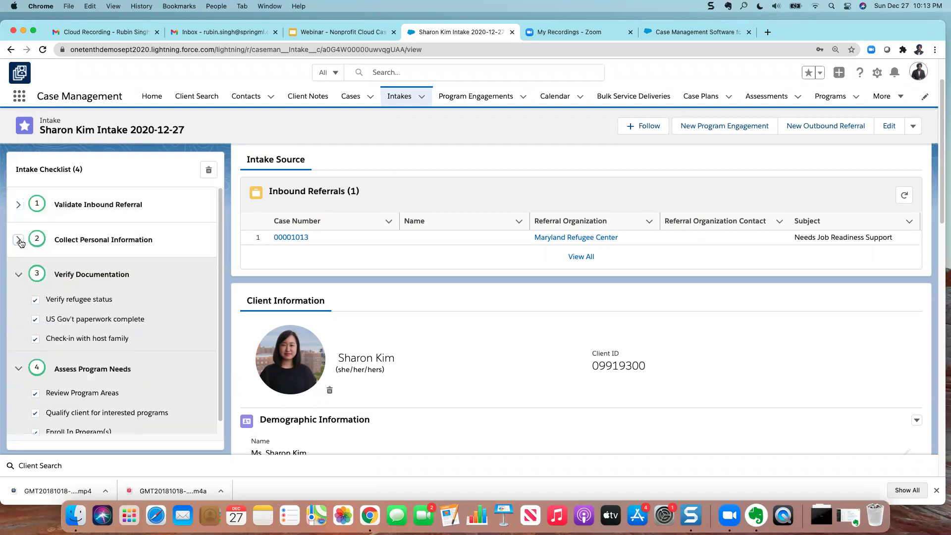
pyautogui.click(18, 275)
pyautogui.click(18, 309)
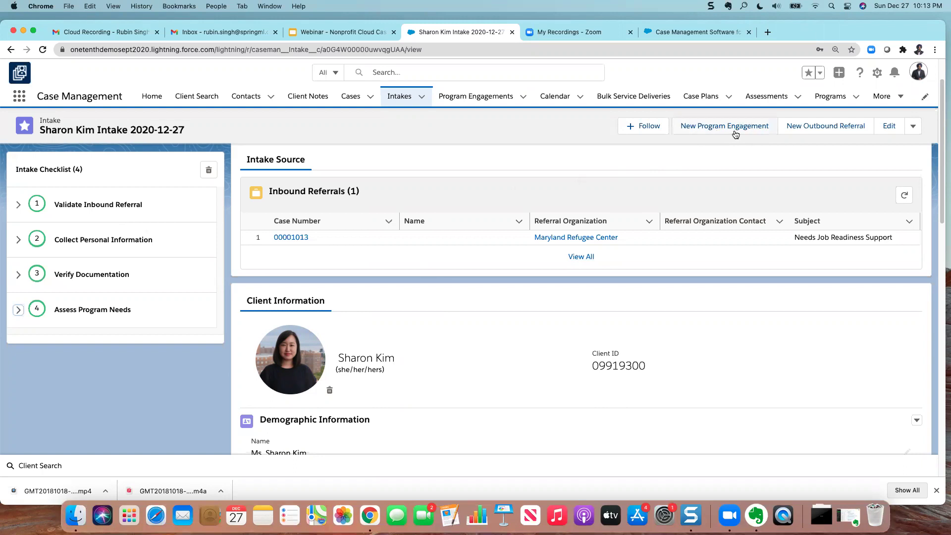
# Create and save a program engagement for Job Readiness with role Client, stage Applied and start date December 27, 2020.
pyautogui.click(718, 127)
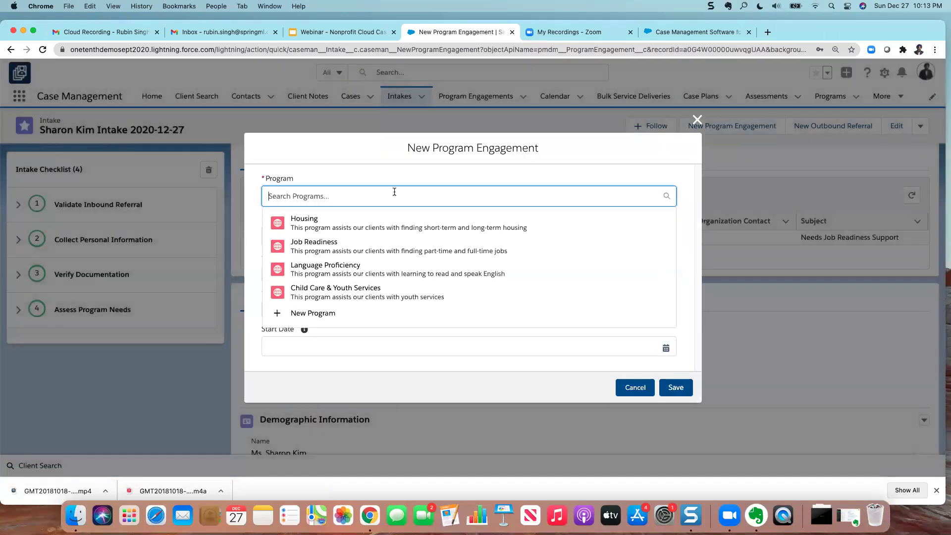
pyautogui.click(344, 244)
pyautogui.click(319, 277)
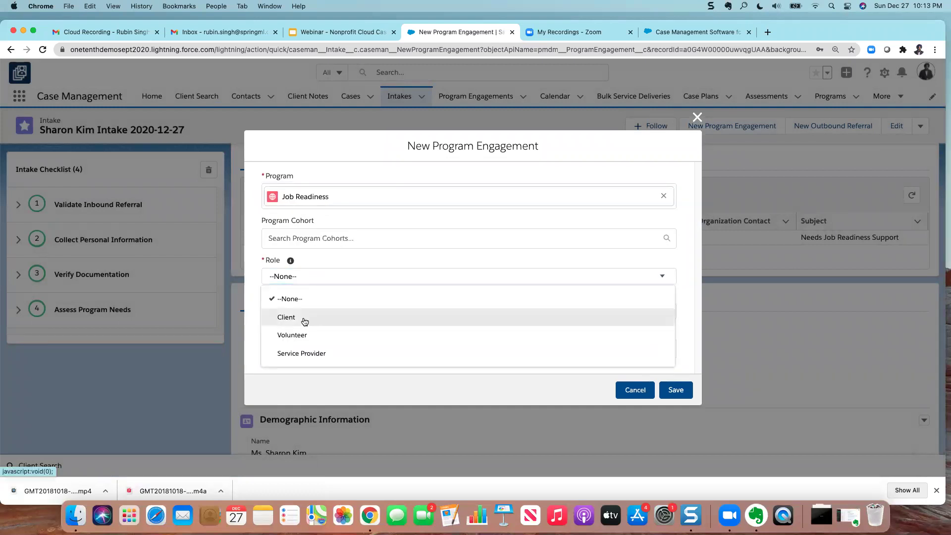
pyautogui.click(304, 319)
pyautogui.click(316, 312)
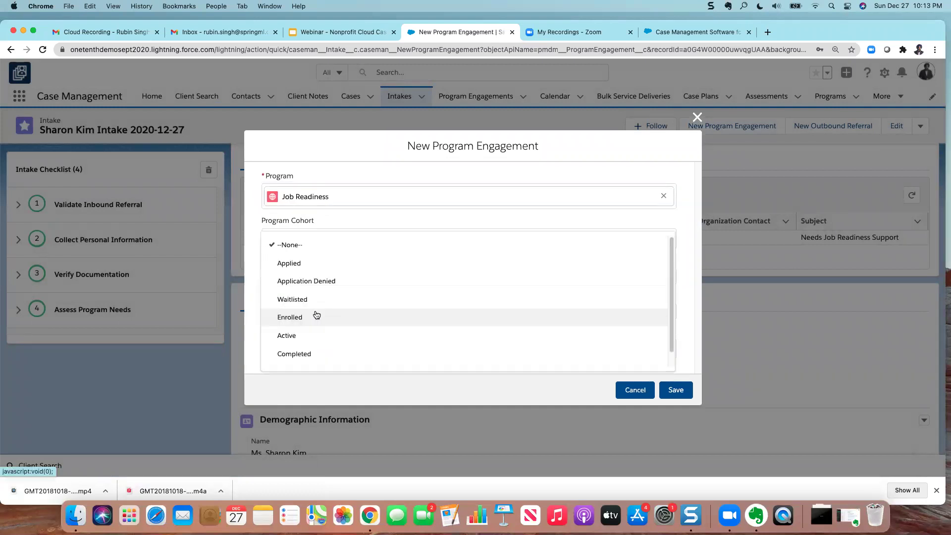
pyautogui.click(311, 262)
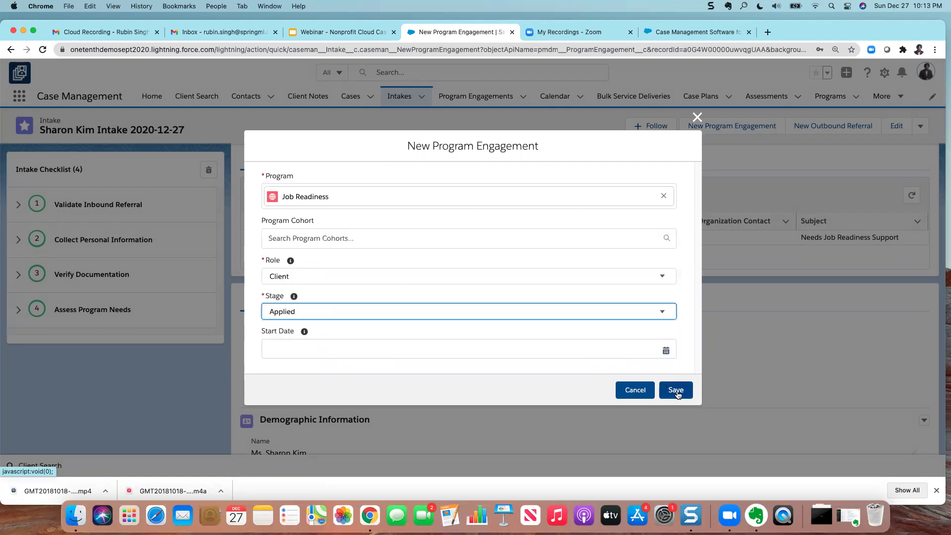
pyautogui.click(667, 350)
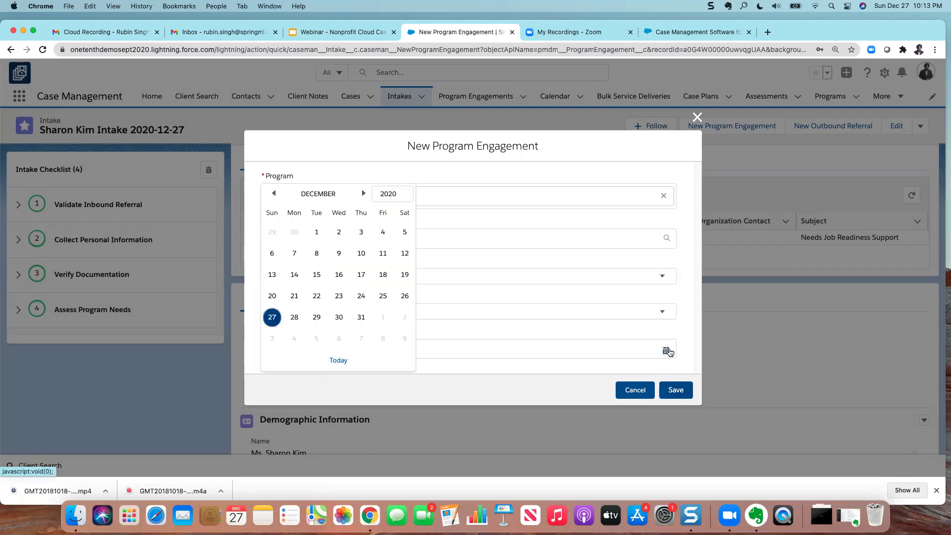
pyautogui.click(280, 319)
pyautogui.click(674, 391)
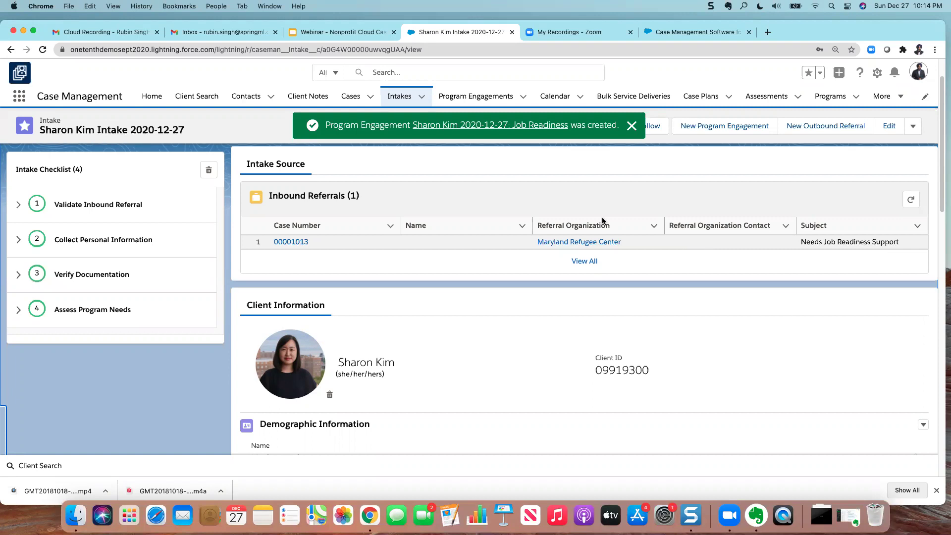
# Open the client's contact record through the Job Readiness entry in My Program Engagements and start a new client note.
pyautogui.click(146, 99)
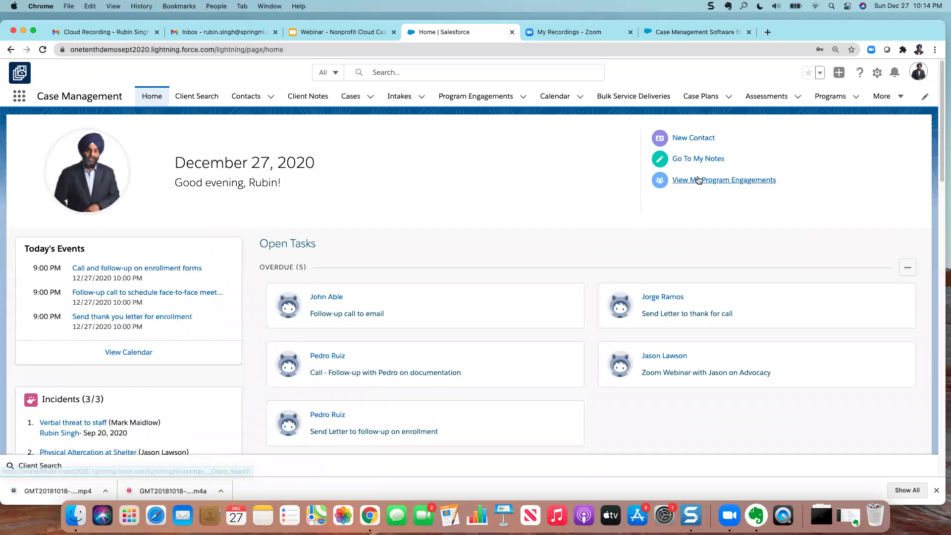
pyautogui.click(718, 180)
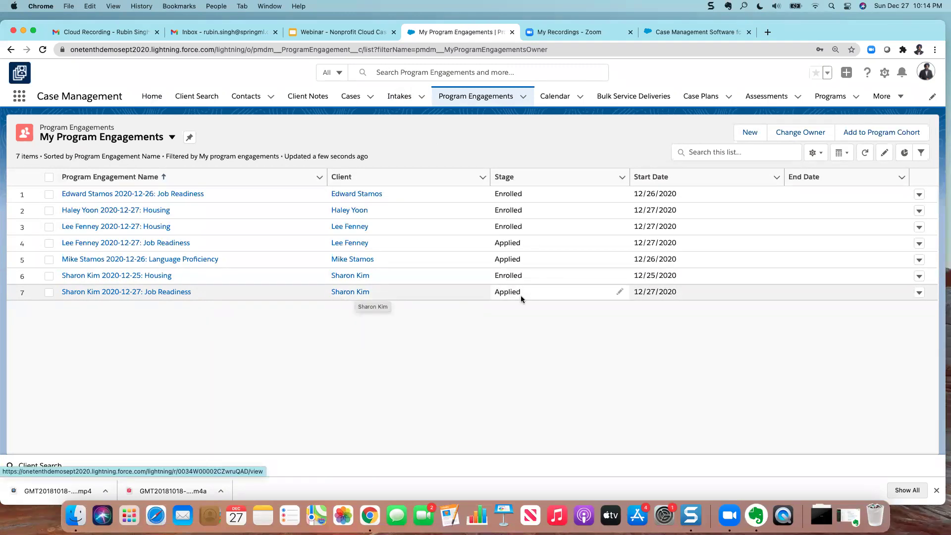
pyautogui.click(349, 292)
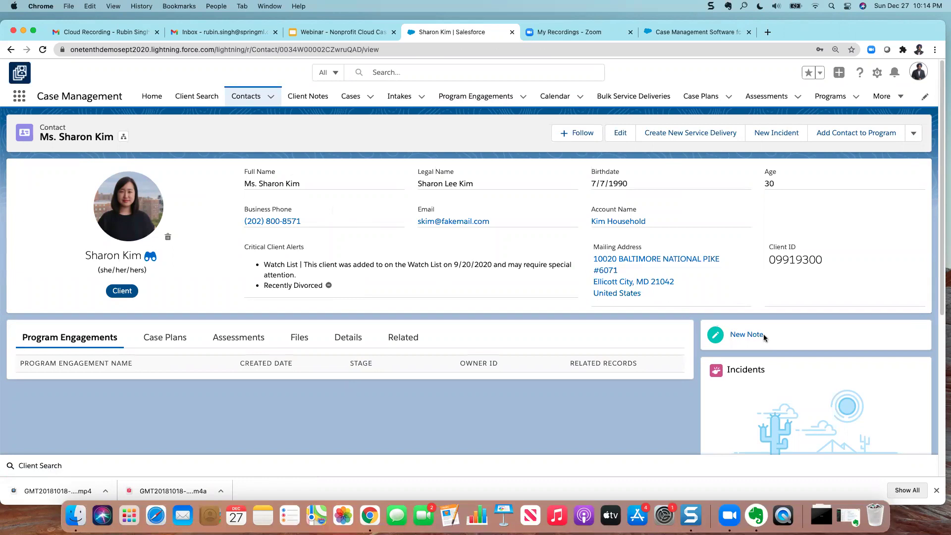
pyautogui.click(734, 335)
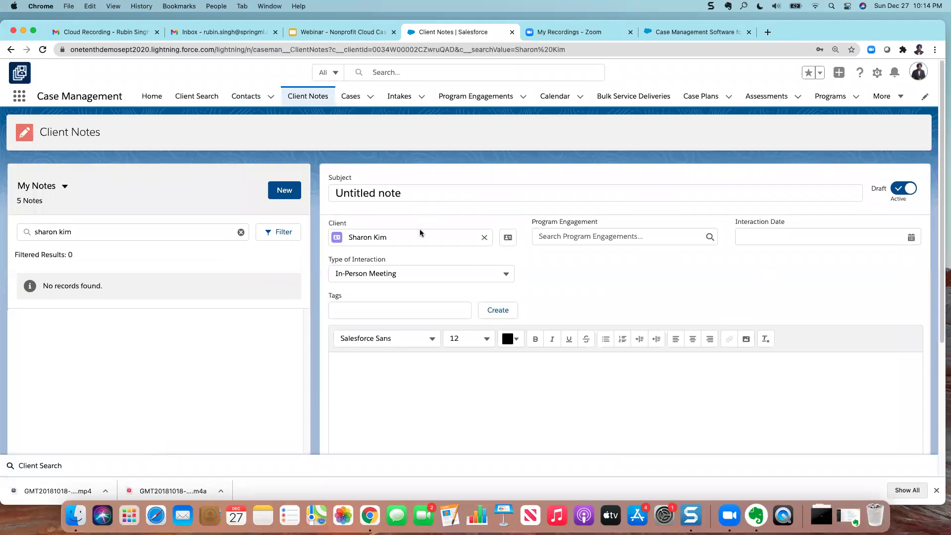
# Set the note's subject to "Initial Call with" followed by the client's first name.
pyautogui.click(396, 358)
pyautogui.tripleClick(393, 193)
pyautogui.write('Iniotiate')
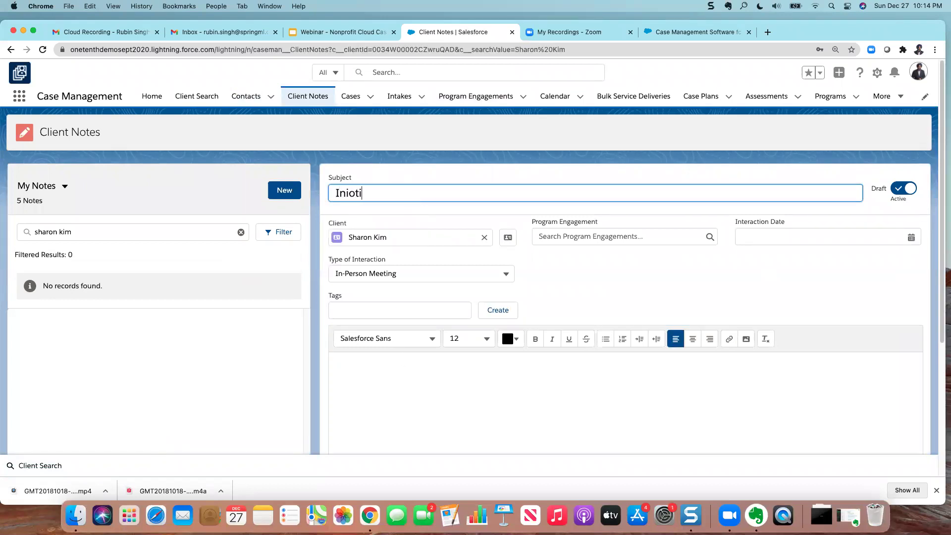
pyautogui.press('BackSpace')
pyautogui.press('BackSpace')
pyautogui.press('BackSpace')
pyautogui.press('BackSpace')
pyautogui.press('BackSpace')
pyautogui.press('BackSpace')
pyautogui.write('tial Call with Sharon')
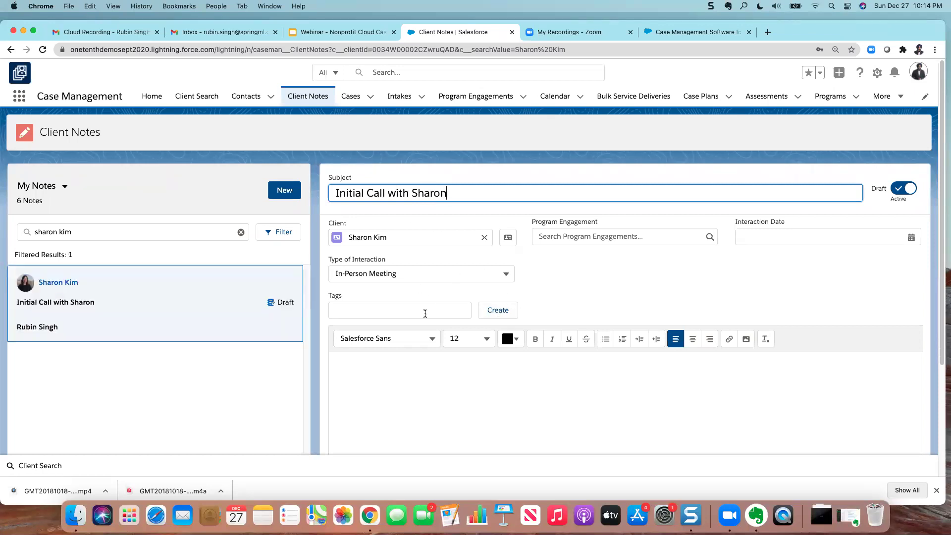
# Set the note's type of interaction to Phone Call and its interaction date to Dec 27, 2020.
pyautogui.click(498, 271)
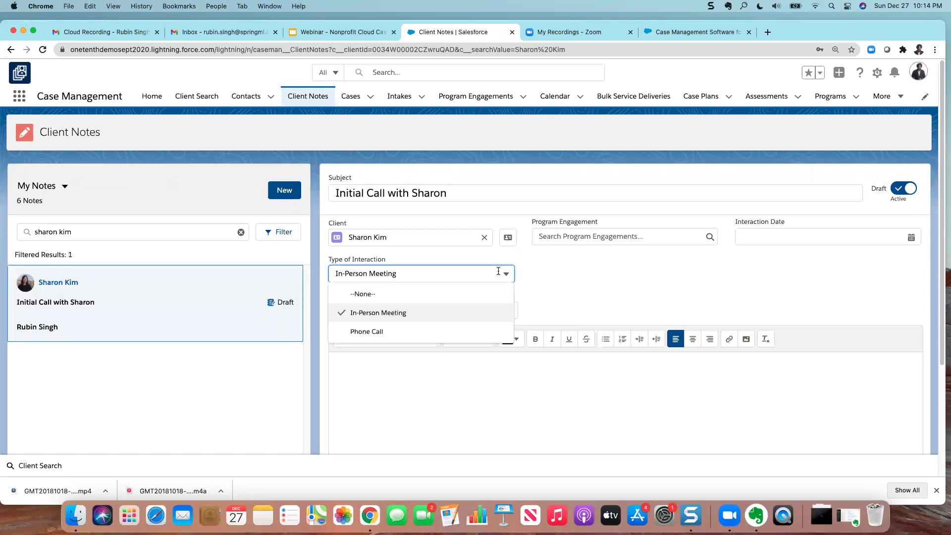
pyautogui.click(415, 330)
pyautogui.click(393, 366)
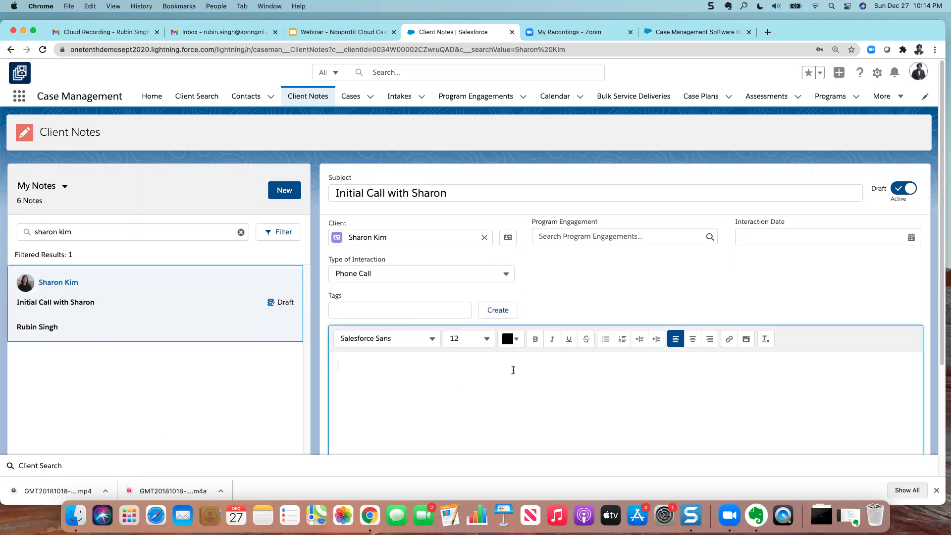
pyautogui.click(911, 237)
pyautogui.click(911, 237)
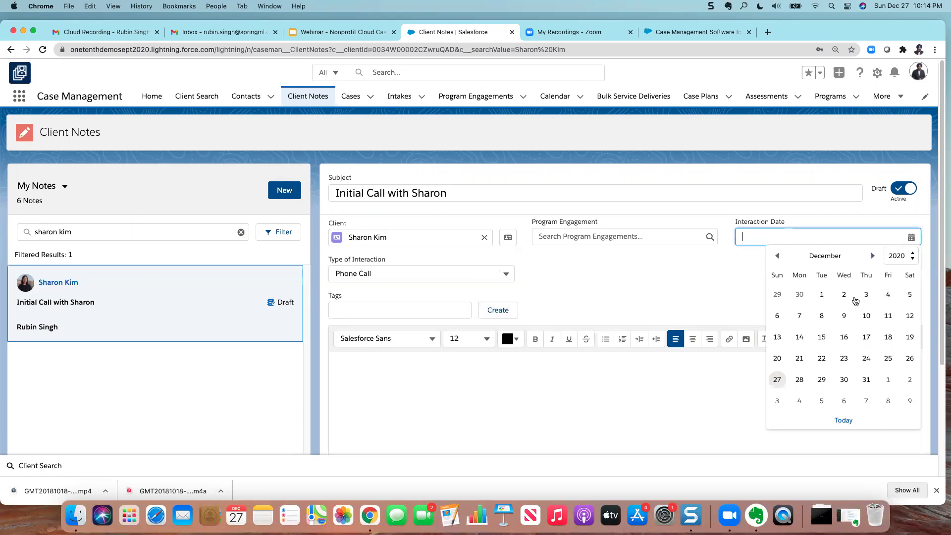
pyautogui.click(777, 380)
pyautogui.click(528, 376)
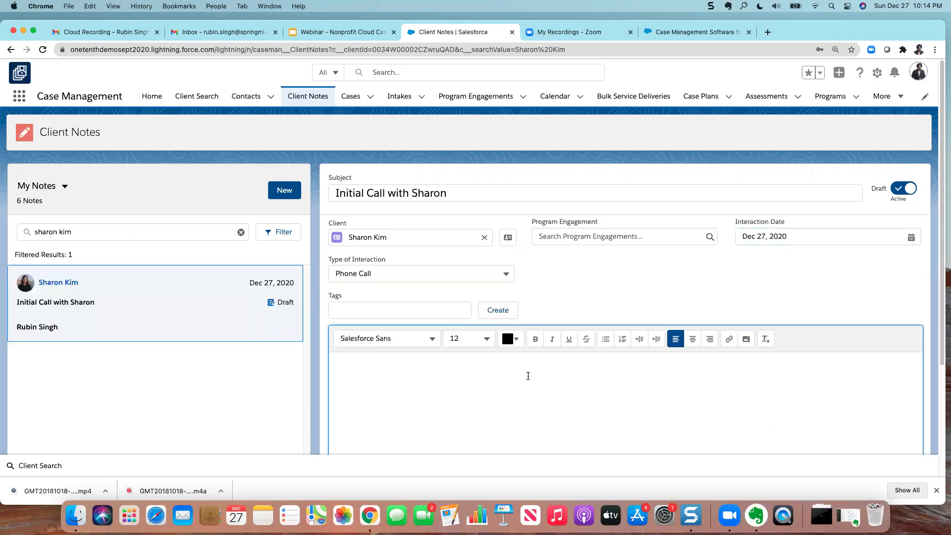
# Write the note: "Good call with [client's first name], she has supplied all materials to enroll in Job Readiness. Also need to enroll in ESL.".
pyautogui.write('Good call with Sharon, ')
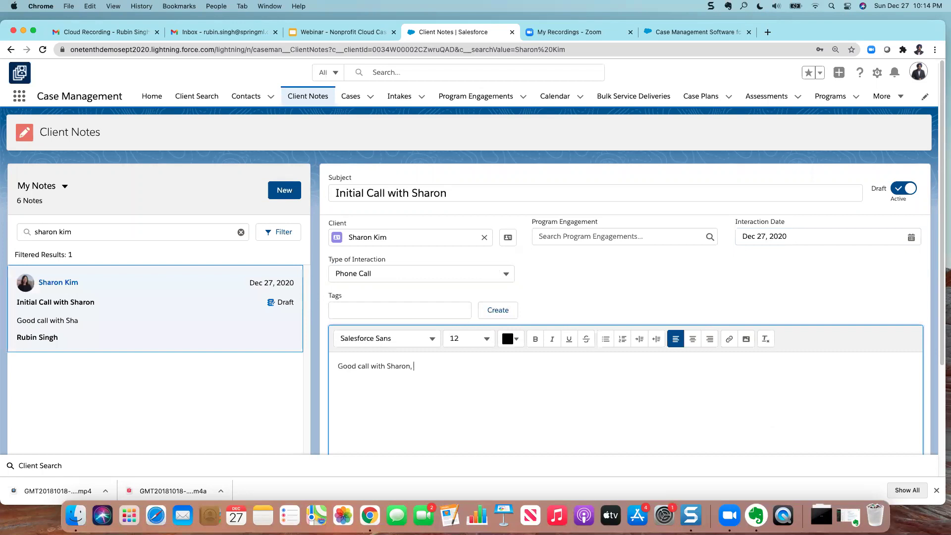
pyautogui.write('she has supplied all ')
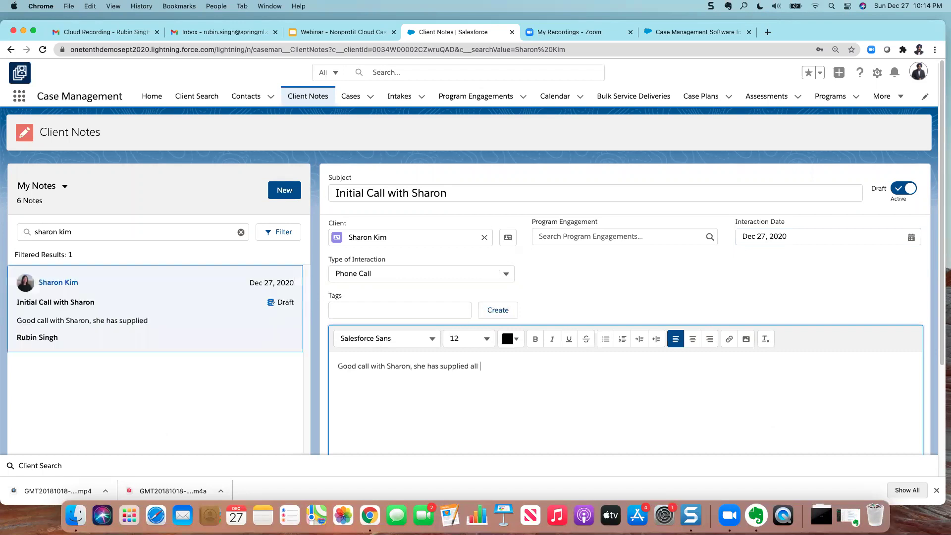
pyautogui.write('materials to')
pyautogui.write(' participa')
pyautogui.press('BackSpace')
pyautogui.press('BackSpace')
pyautogui.press('BackSpace')
pyautogui.press('BackSpace')
pyautogui.press('BackSpace')
pyautogui.press('BackSpace')
pyautogui.press('BackSpace')
pyautogui.write('enroll in Jo')
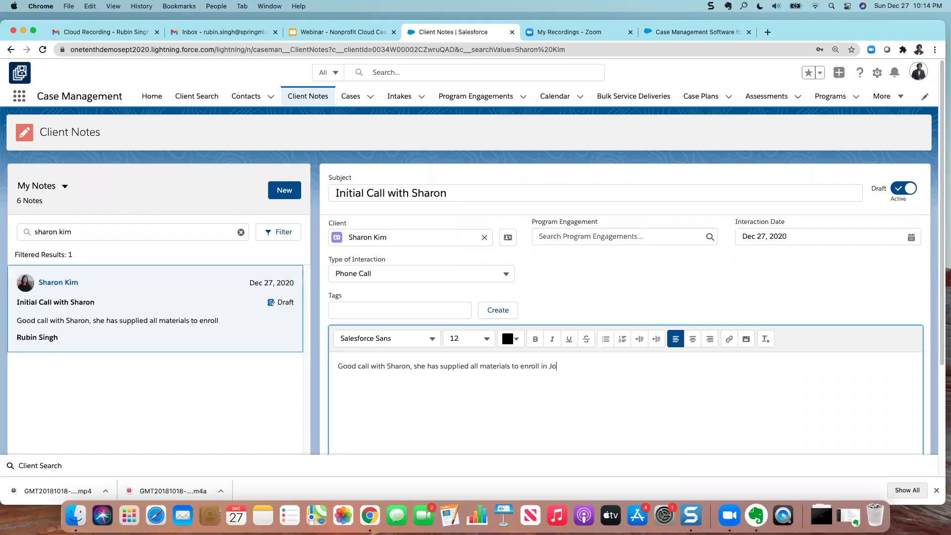
pyautogui.write('b Readiness . Also need to enroll in ESL.')
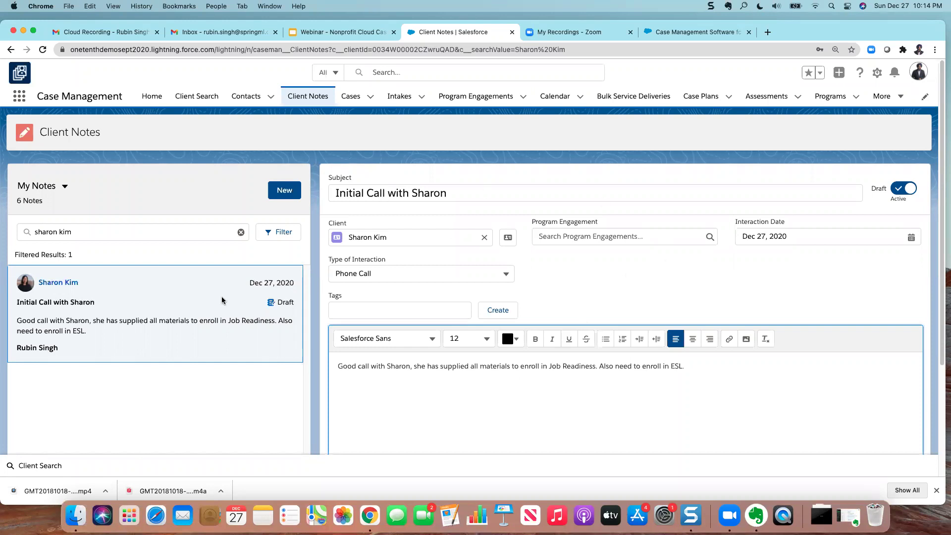
# Switch off the draft status of the initial call note.
pyautogui.scroll(-1, 546, 277)
pyautogui.scroll(-1, 547, 278)
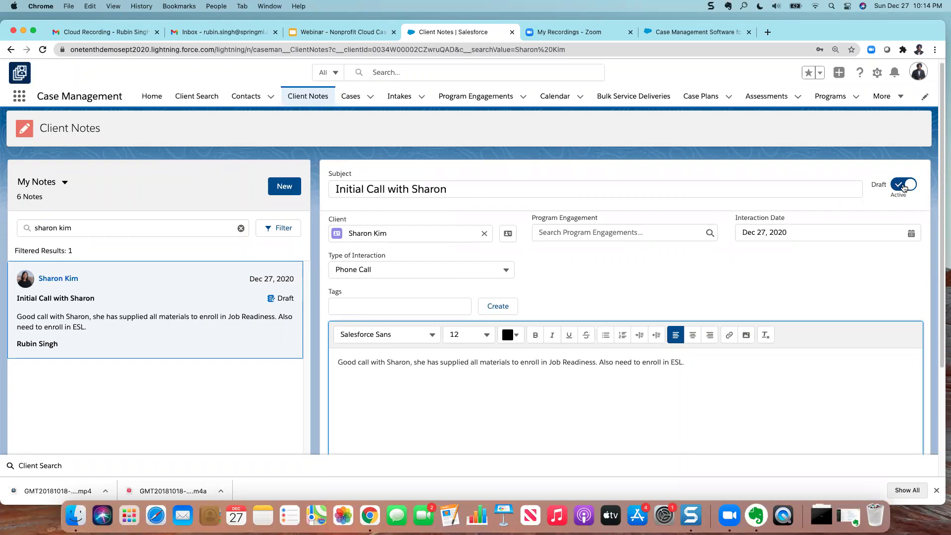
pyautogui.click(901, 188)
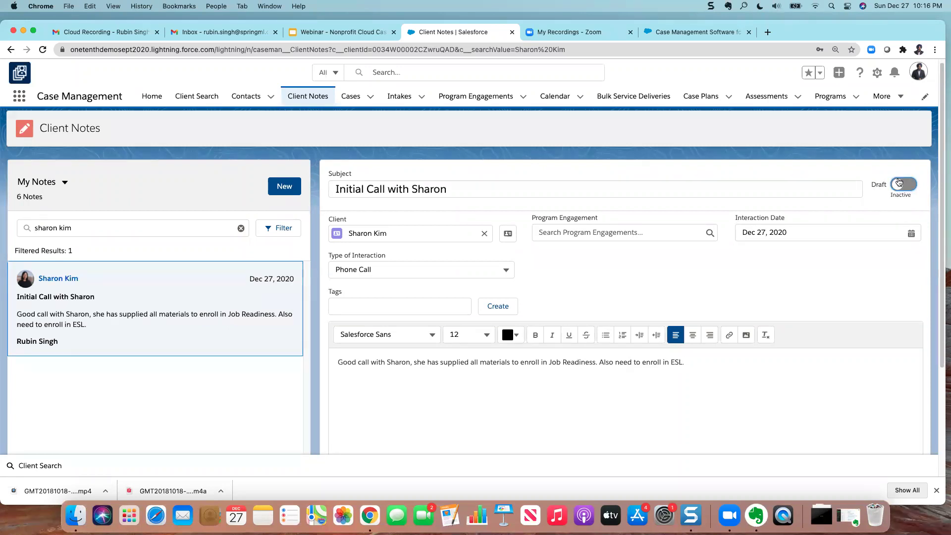
pyautogui.scroll(-3, 686, 283)
pyautogui.scroll(3, 686, 283)
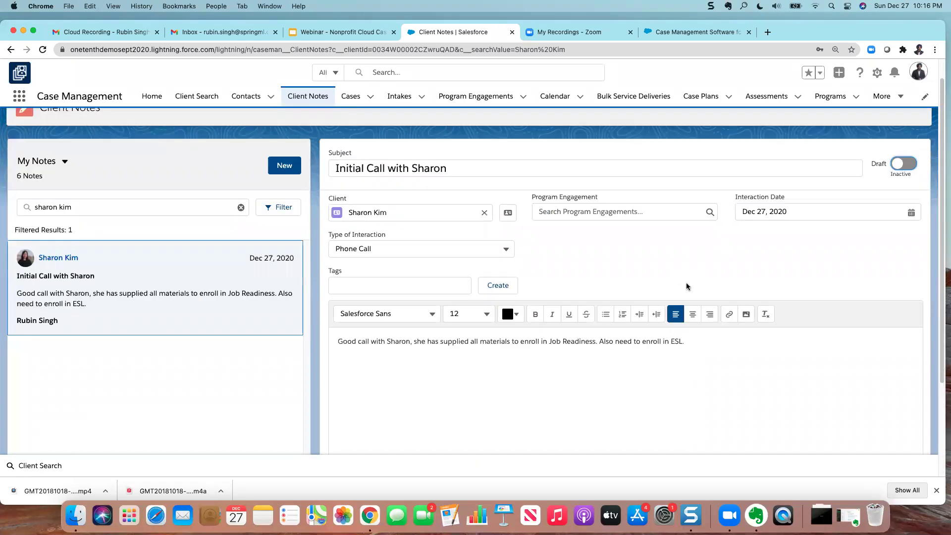
# Return to the client's contact record from the note and review the program engagements.
pyautogui.click(61, 259)
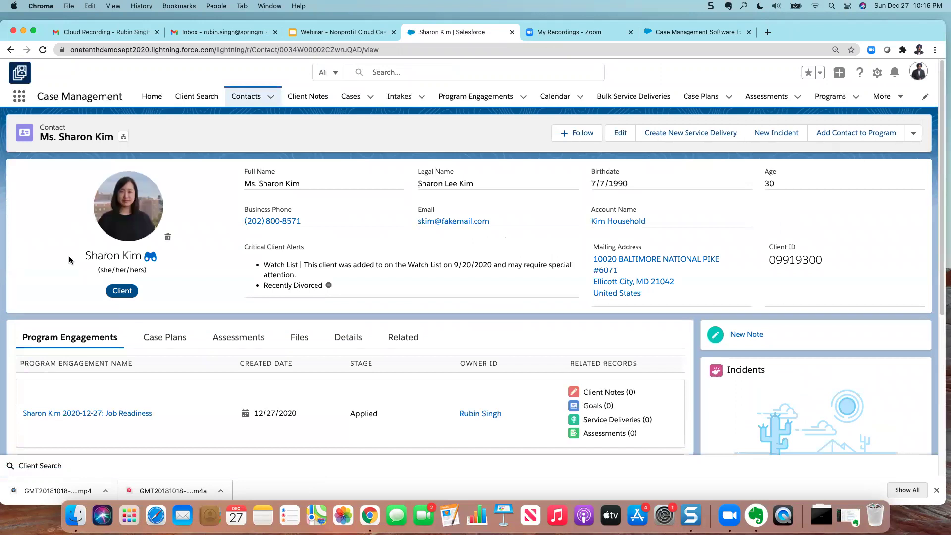
pyautogui.scroll(-3, 191, 311)
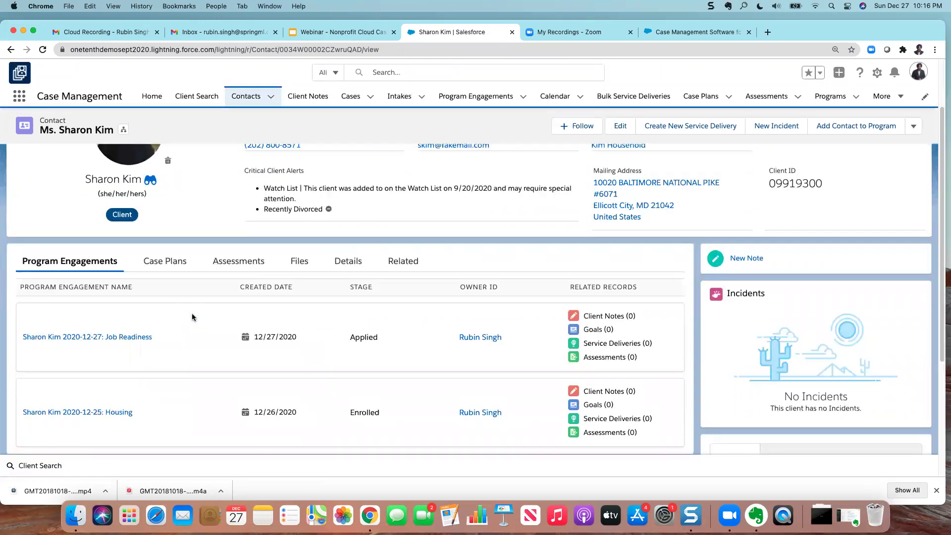
pyautogui.scroll(5, 198, 318)
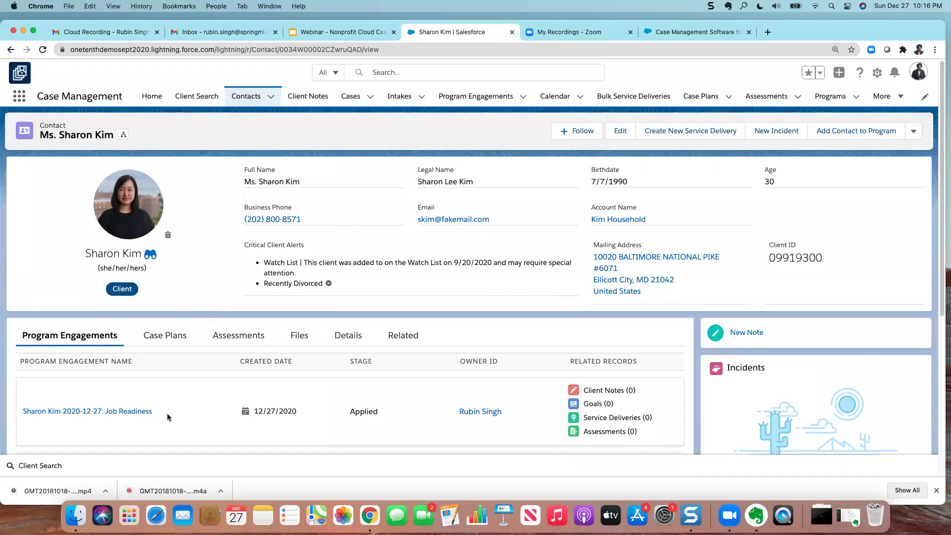
pyautogui.scroll(-2, 167, 417)
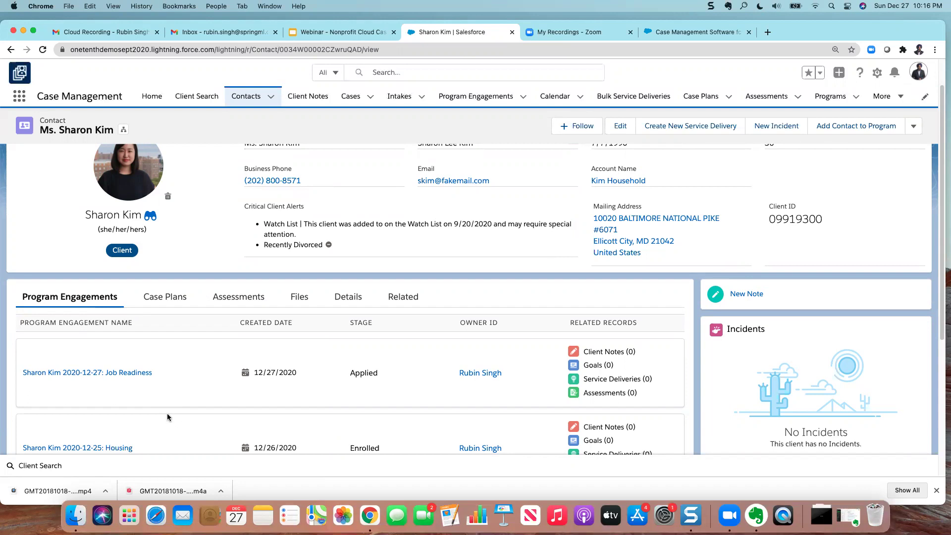
# Open the client's Job Readiness program engagement, set its stage to Enrolled and save it.
pyautogui.click(122, 373)
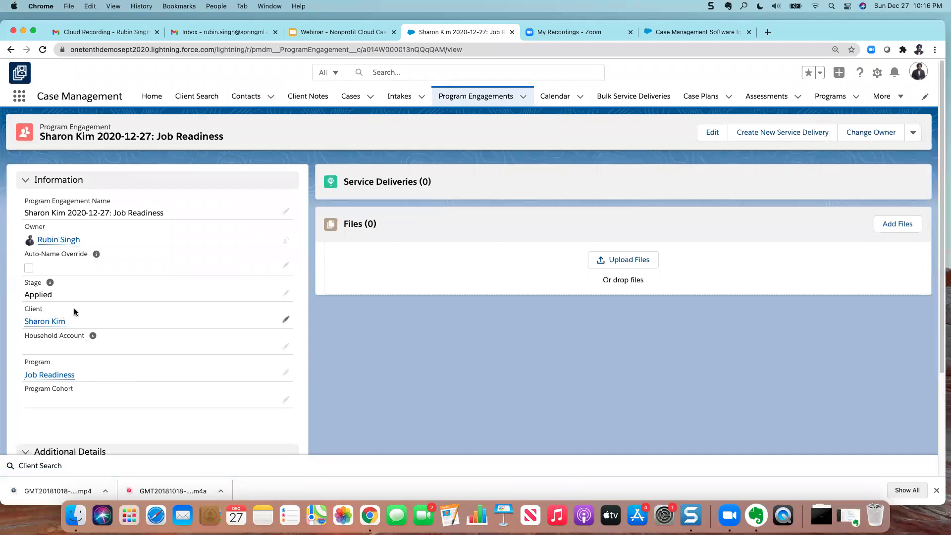
pyautogui.click(284, 295)
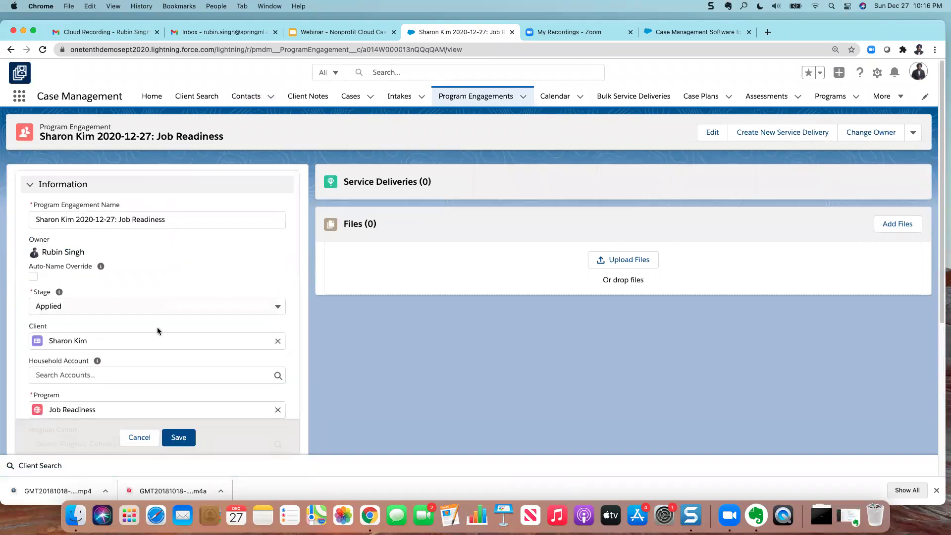
pyautogui.click(157, 306)
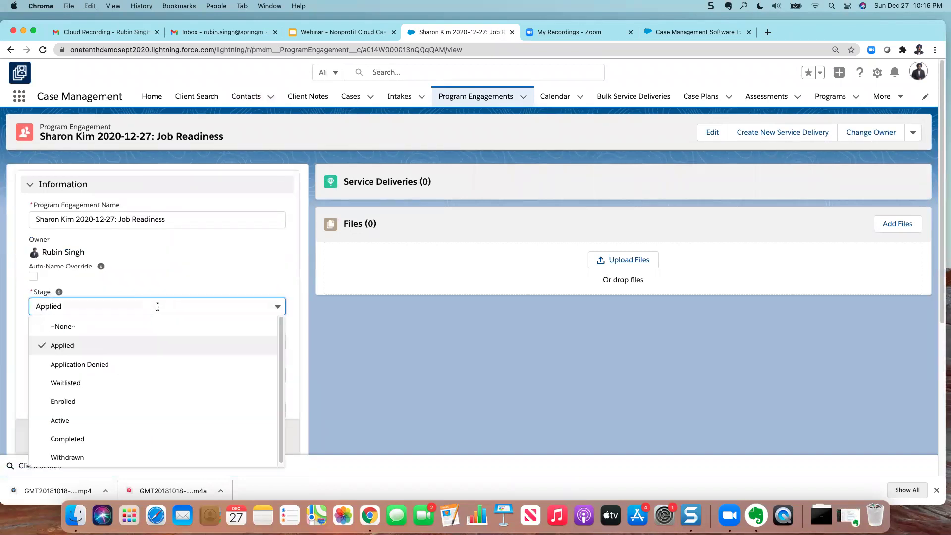
pyautogui.click(106, 400)
pyautogui.click(176, 438)
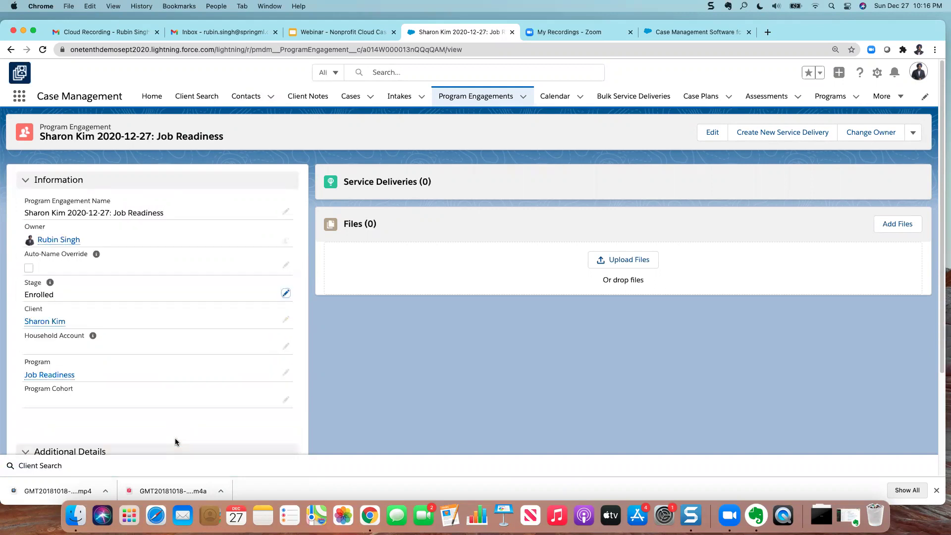
# From the client's contact record, add the contact to the Language Proficiency program with role Client and stage Enrolled, and save.
pyautogui.click(11, 50)
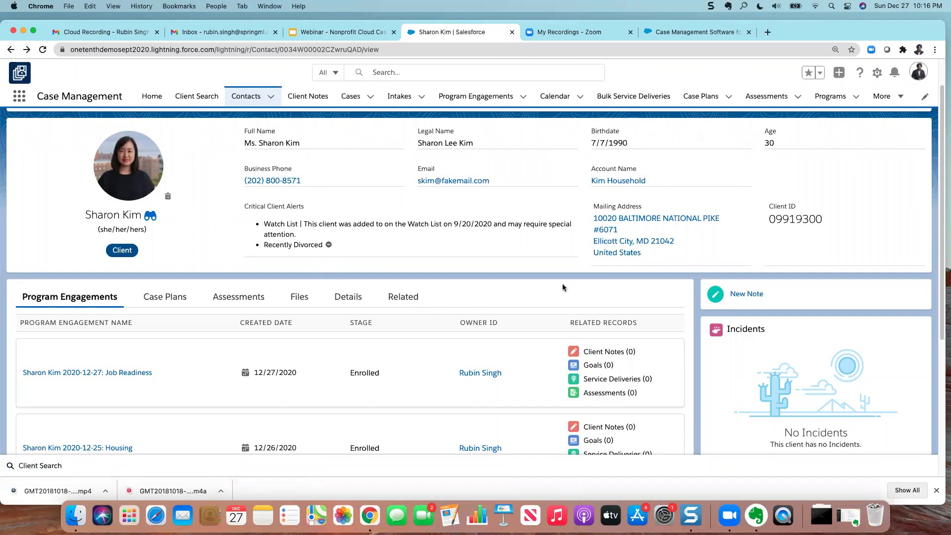
pyautogui.scroll(2, 562, 287)
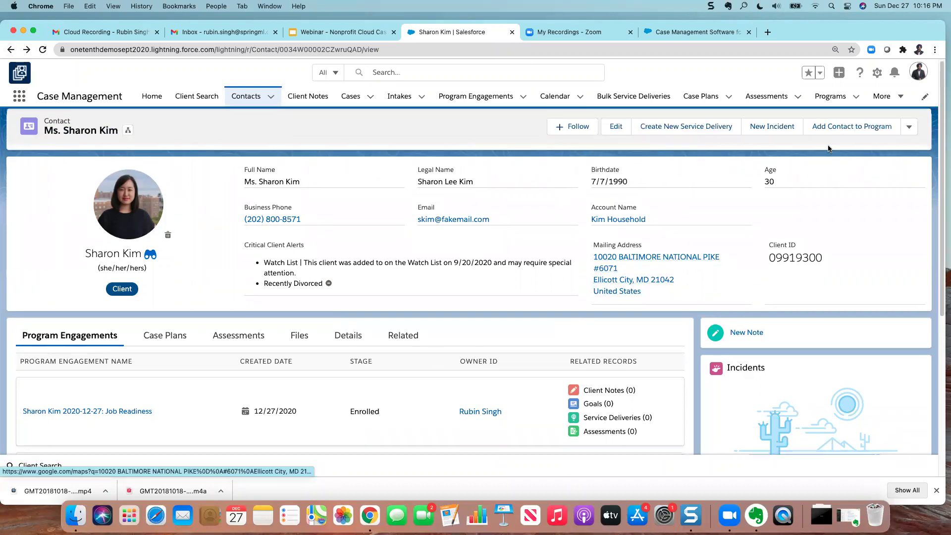
pyautogui.click(847, 129)
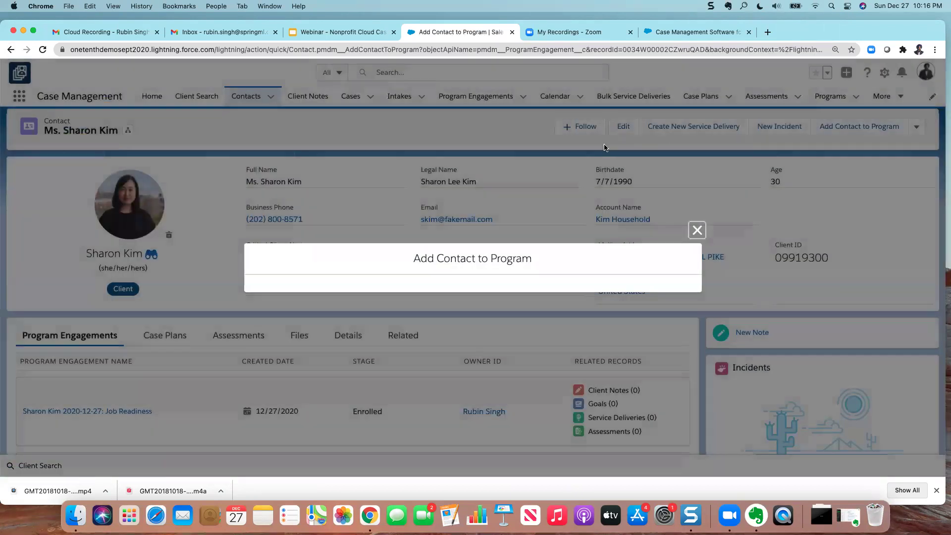
pyautogui.click(333, 252)
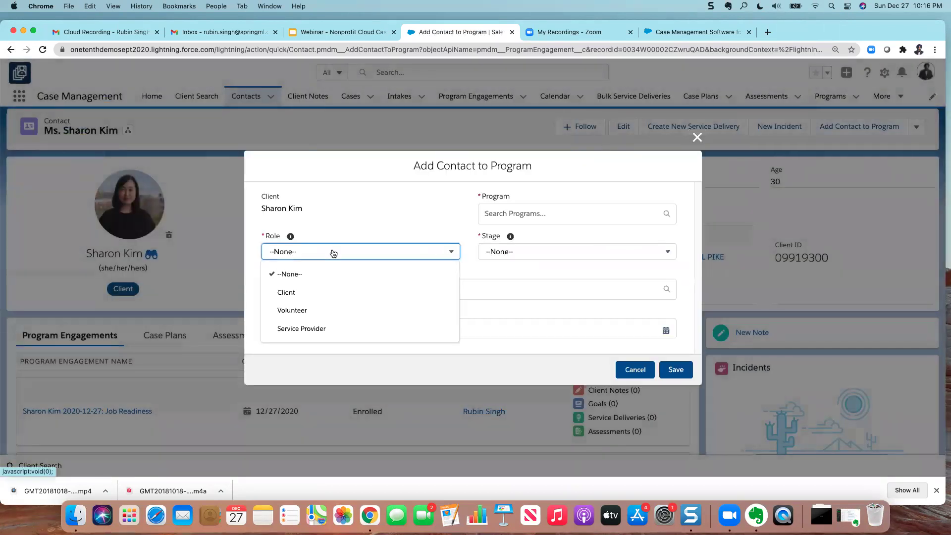
pyautogui.click(319, 292)
pyautogui.click(540, 213)
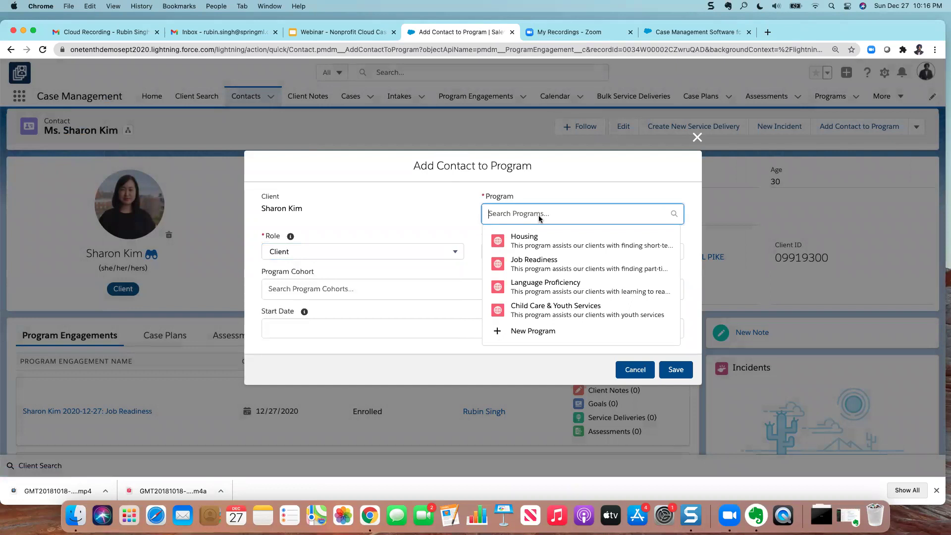
pyautogui.click(534, 291)
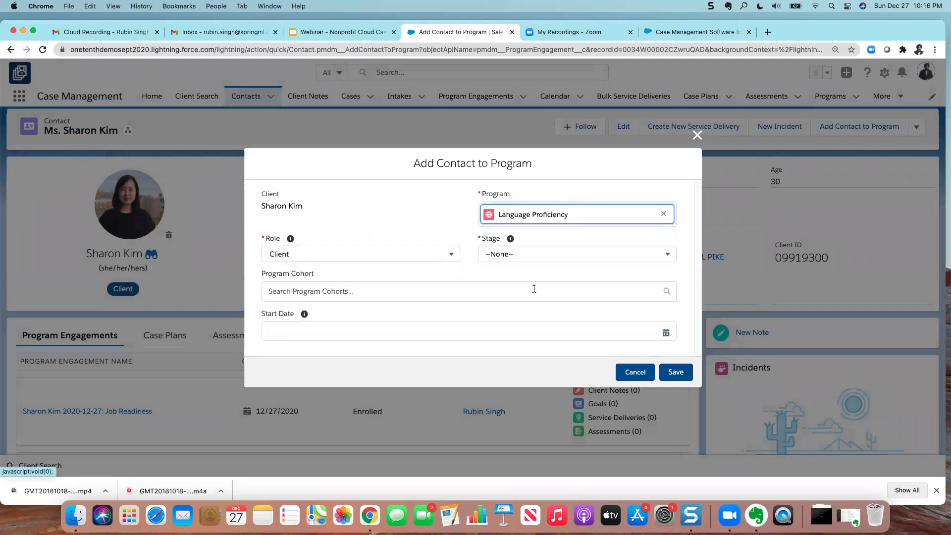
pyautogui.click(531, 255)
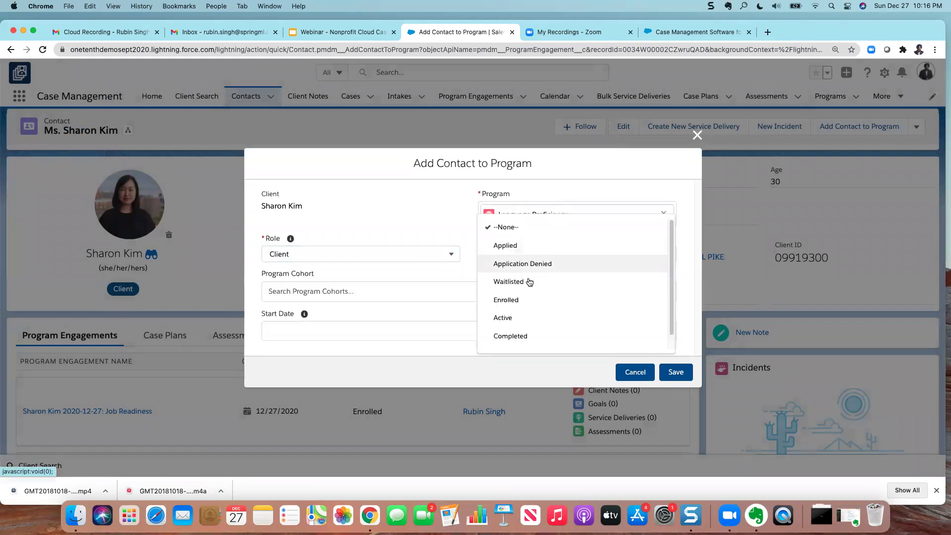
pyautogui.click(528, 299)
pyautogui.click(672, 374)
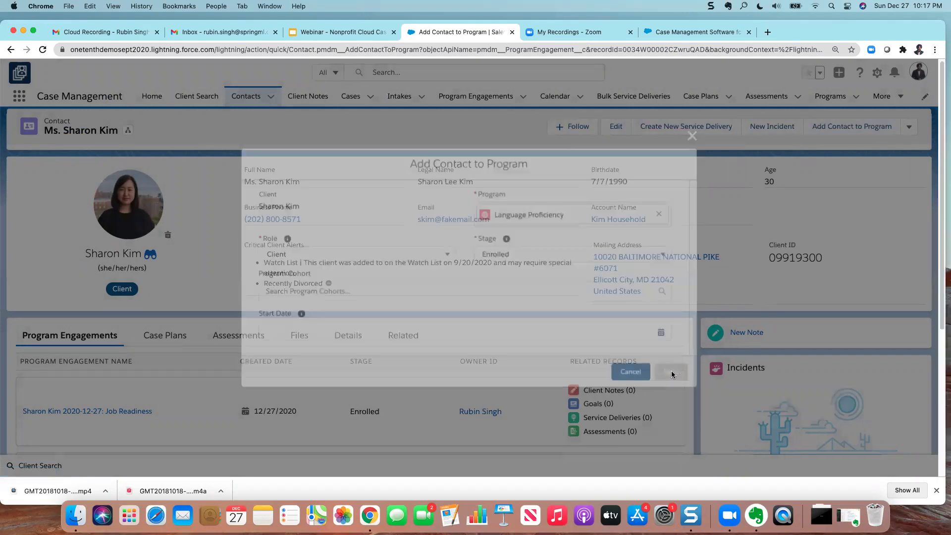
pyautogui.scroll(-1, 66, 339)
pyautogui.scroll(-2, 66, 339)
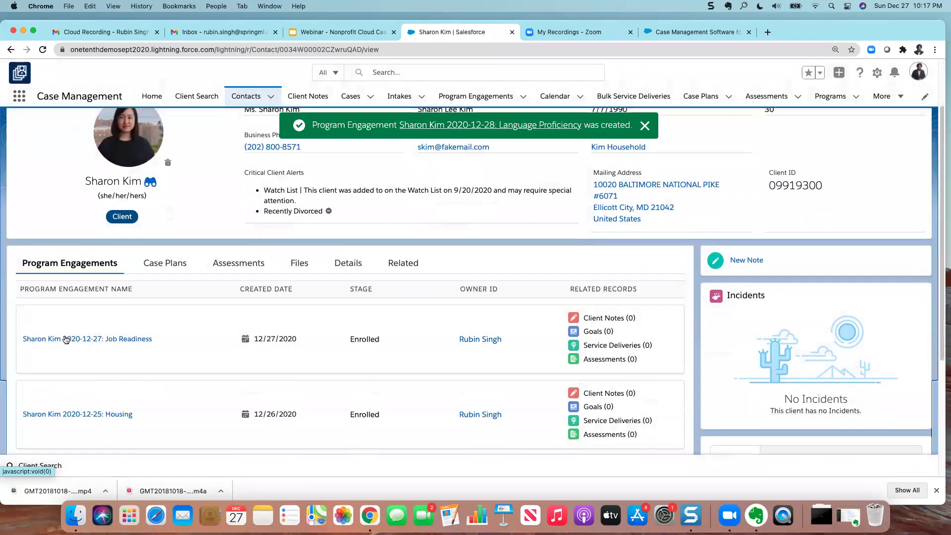
pyautogui.scroll(-3, 85, 304)
pyautogui.scroll(-1, 84, 307)
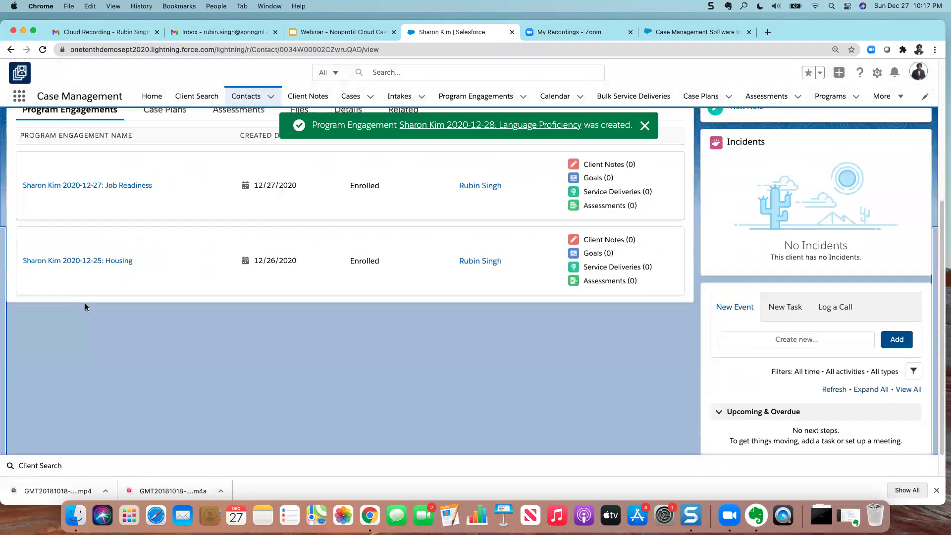
# Reload the client's contact record and review the list of program engagements.
pyautogui.scroll(3, 85, 303)
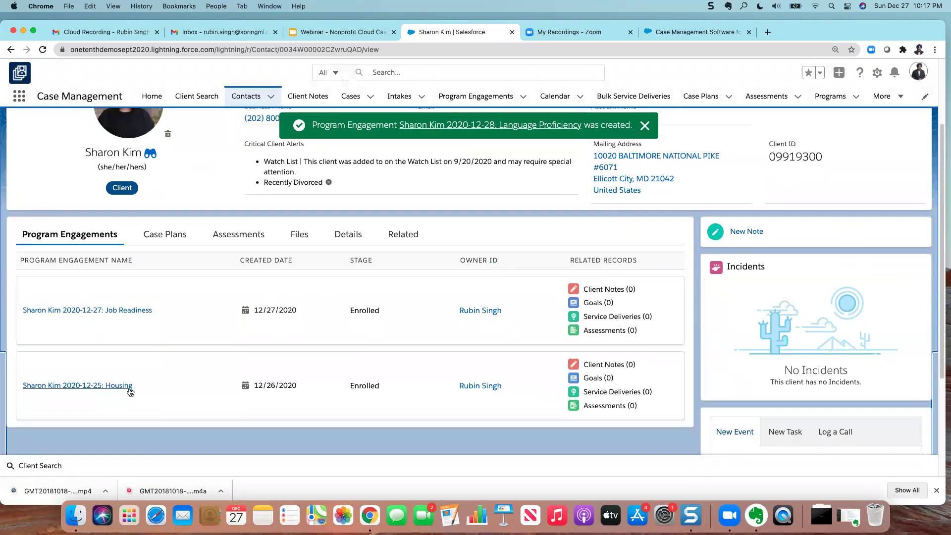
pyautogui.click(43, 49)
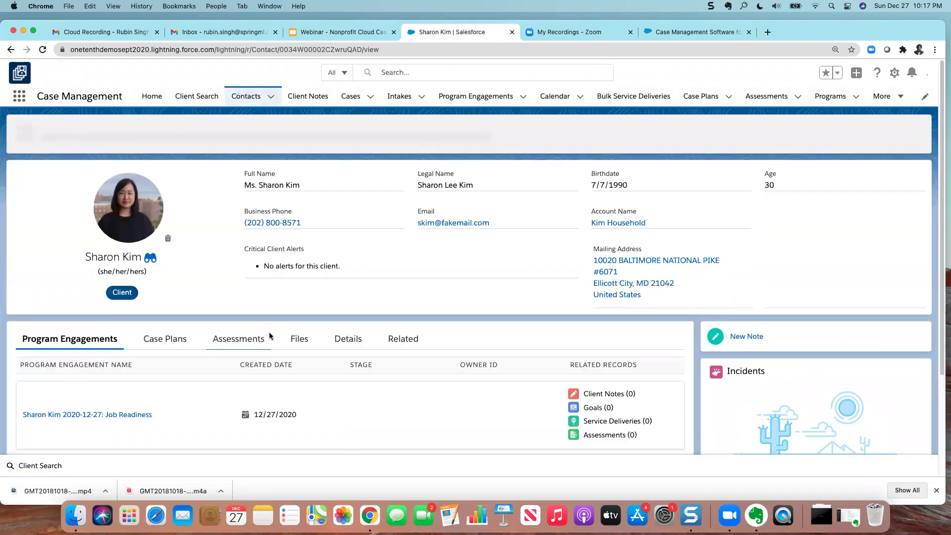
pyautogui.scroll(-3, 257, 331)
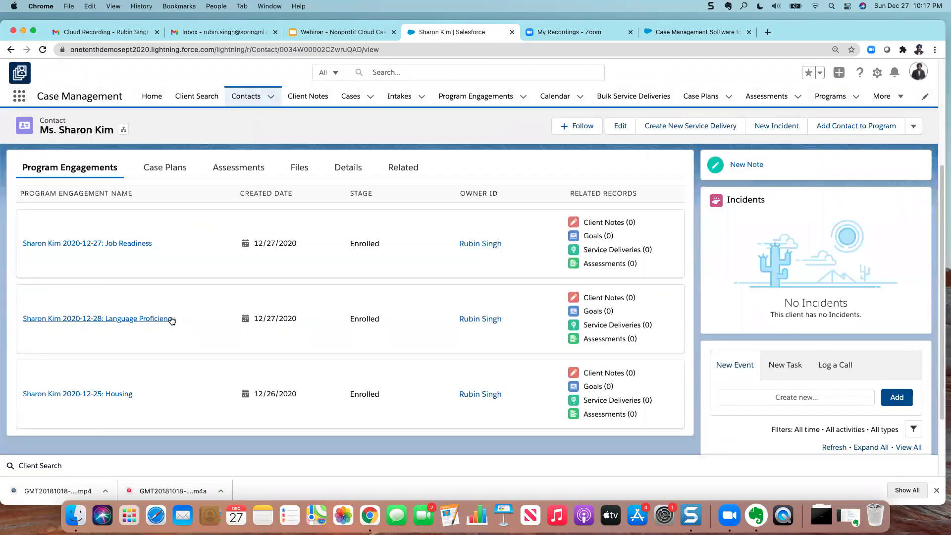
pyautogui.scroll(1, 171, 319)
pyautogui.scroll(3, 170, 320)
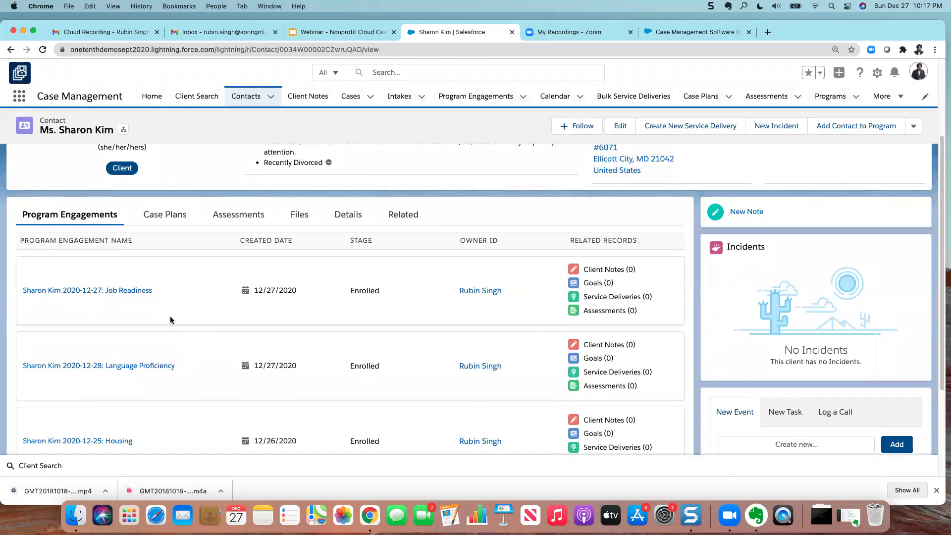
pyautogui.scroll(1, 171, 320)
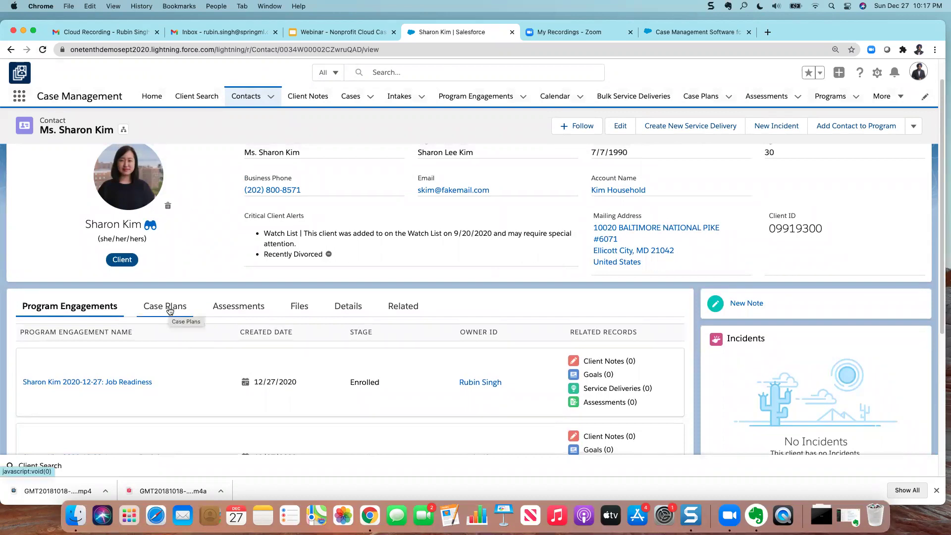
# Start a new case plan for the client named Job Readiness Program and proceed to program selection.
pyautogui.click(170, 310)
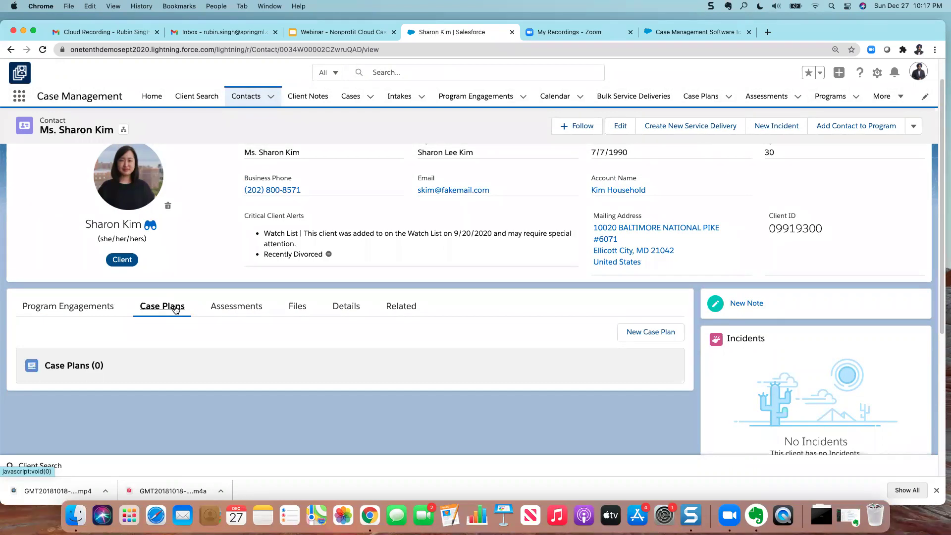
pyautogui.click(624, 332)
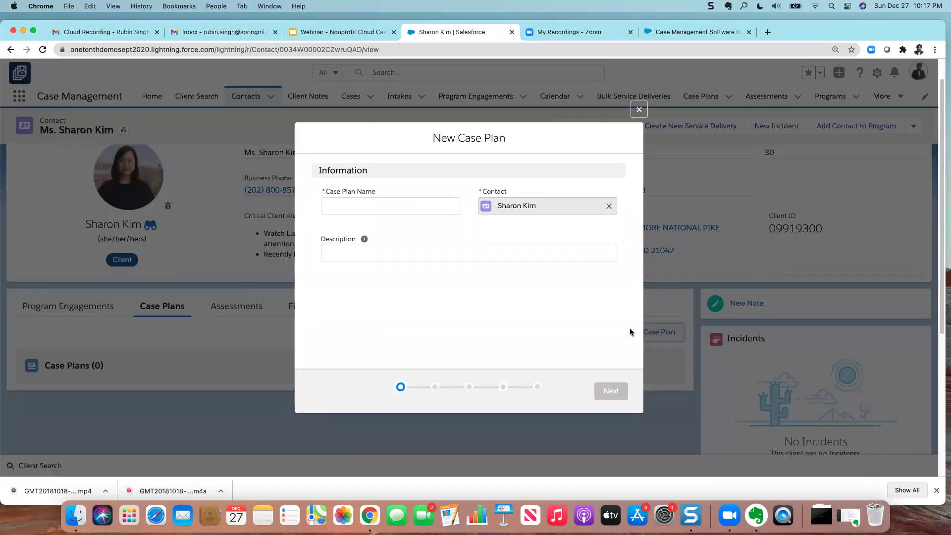
pyautogui.click(369, 206)
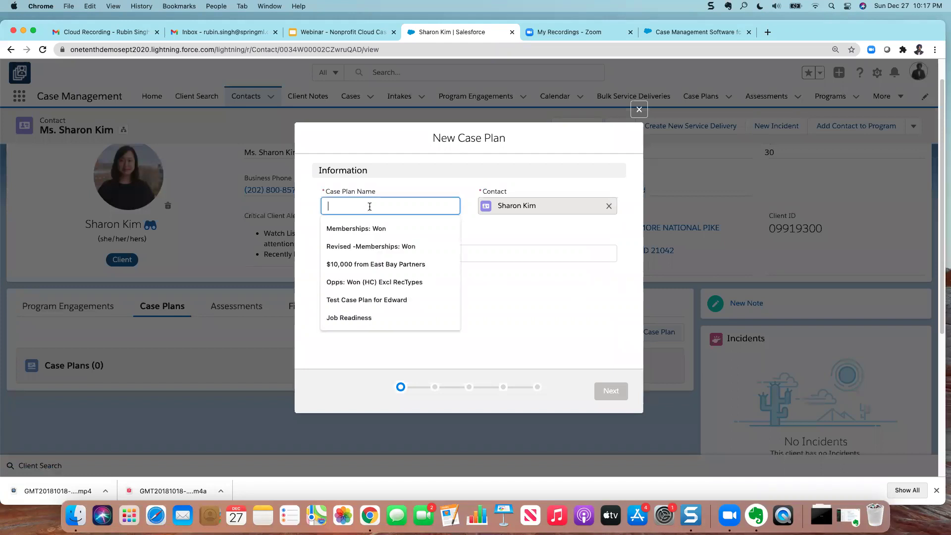
pyautogui.write('Jon Readines')
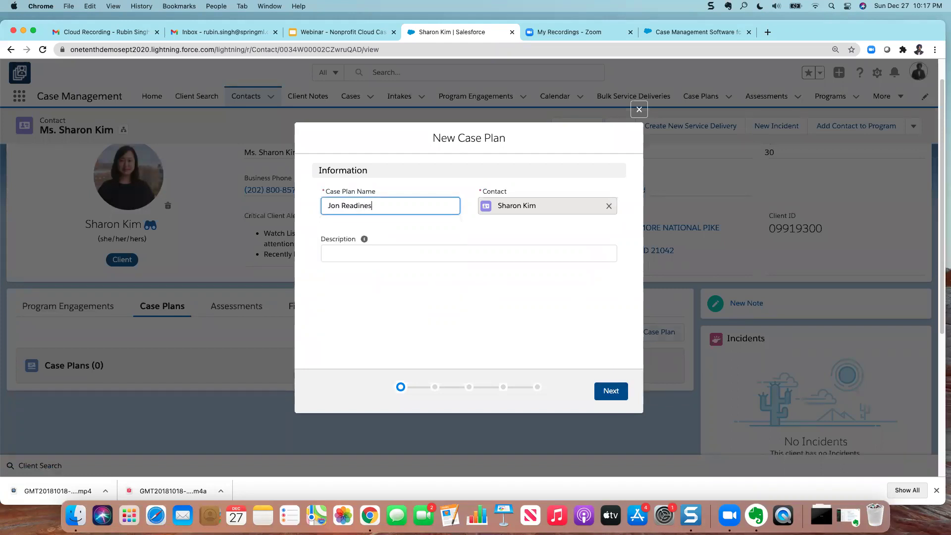
pyautogui.write('s P')
pyautogui.click(340, 205)
pyautogui.press('BackSpace')
pyautogui.write('b')
pyautogui.write('rogram')
pyautogui.click(610, 393)
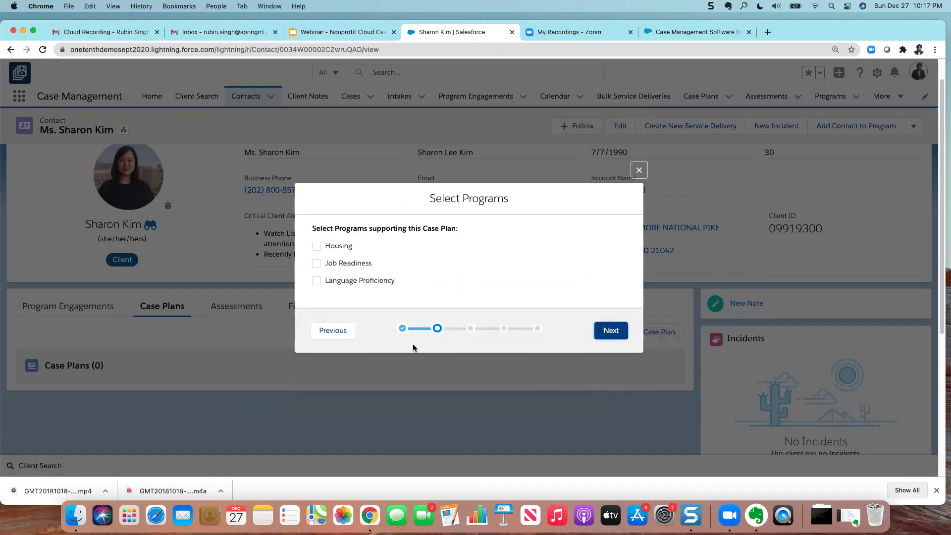
# Choose Job Readiness as both the supporting program and the templated goal of the case plan.
pyautogui.click(316, 263)
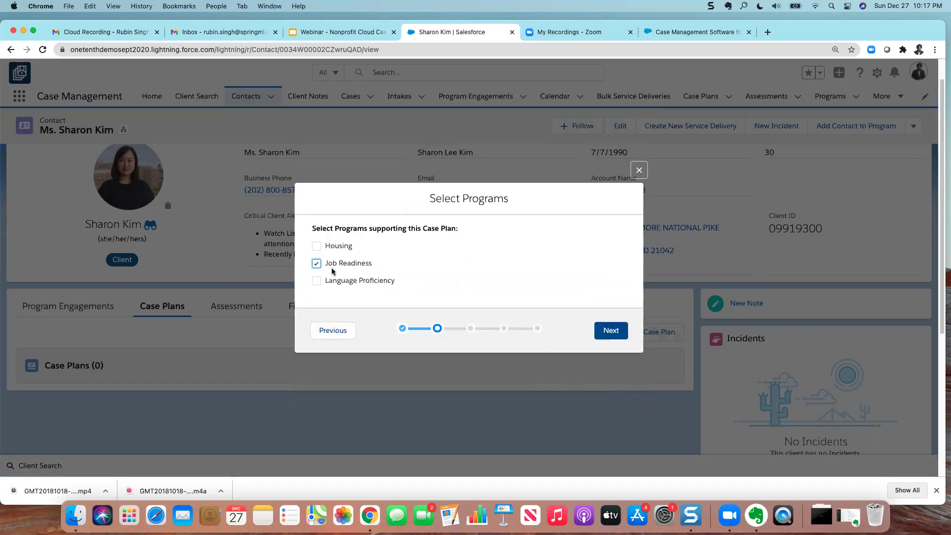
pyautogui.click(610, 330)
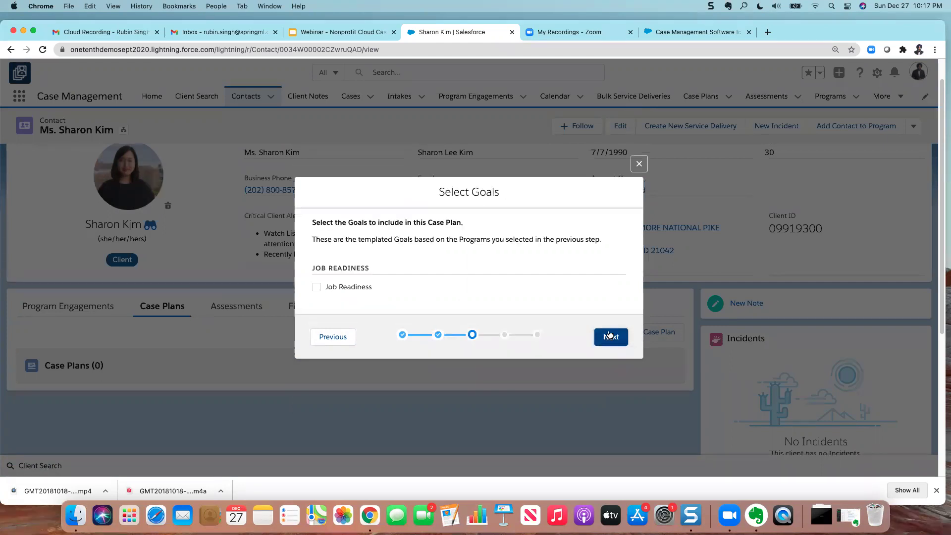
pyautogui.click(316, 287)
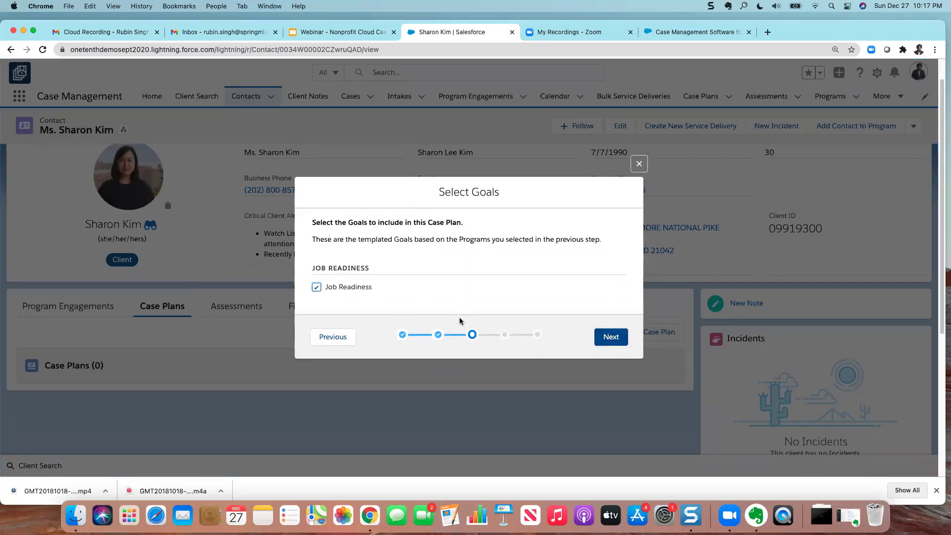
pyautogui.click(611, 338)
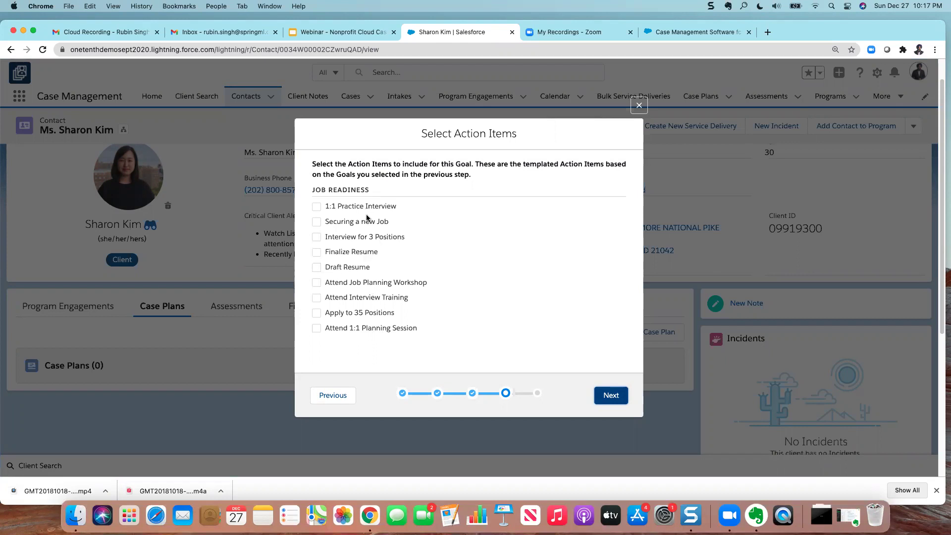
# Include the action items Draft Resume, 1:1 Practice Interview, Apply to 35 Positions, Finalize Resume and Securing a new Job, and save the case plan.
pyautogui.click(317, 267)
pyautogui.click(317, 206)
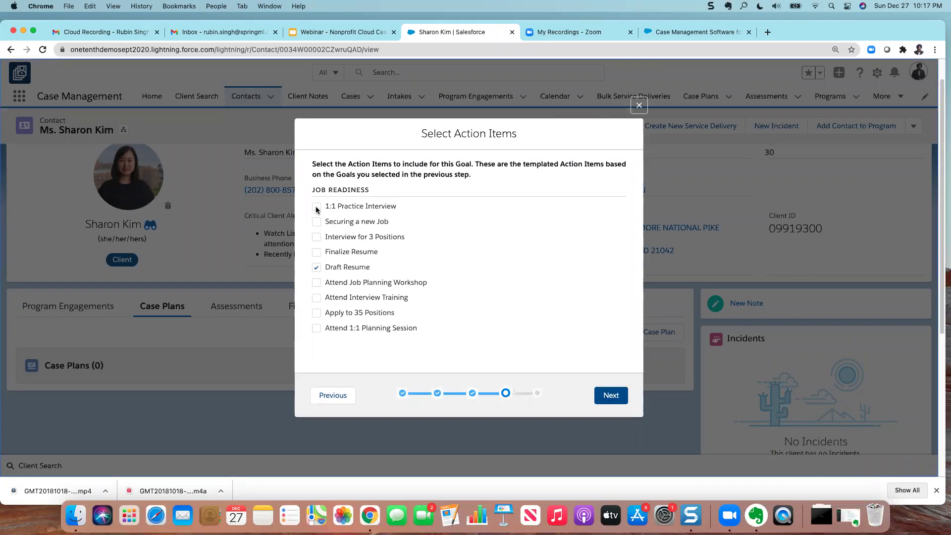
pyautogui.click(317, 314)
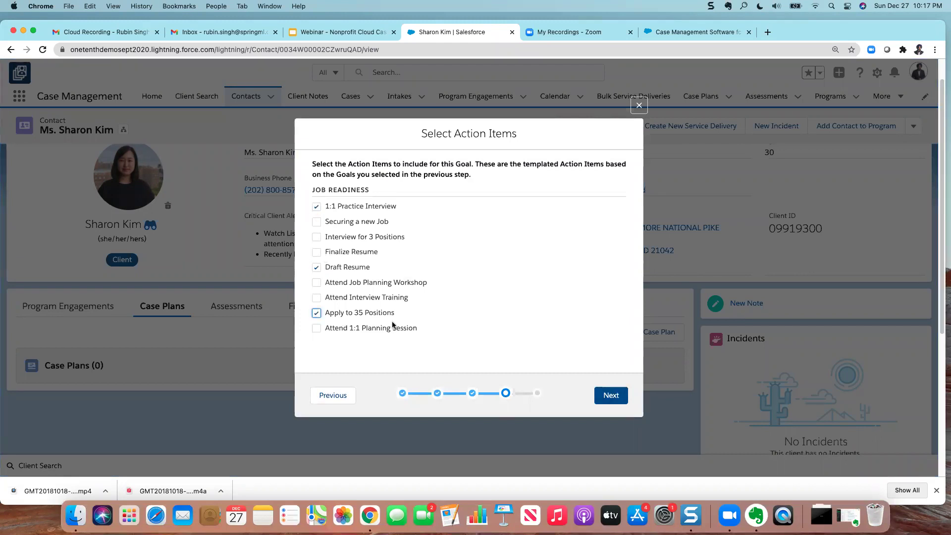
pyautogui.click(317, 252)
pyautogui.click(316, 222)
pyautogui.click(613, 396)
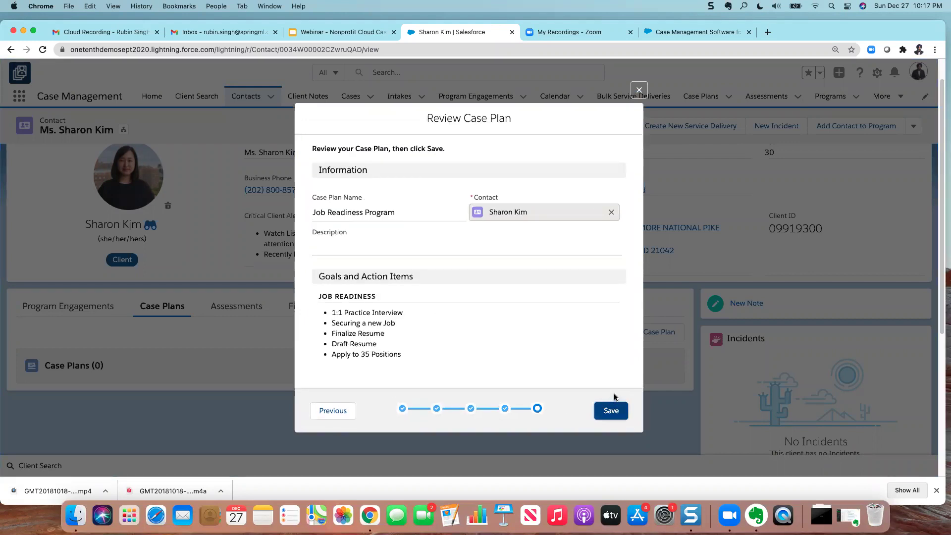
pyautogui.click(609, 408)
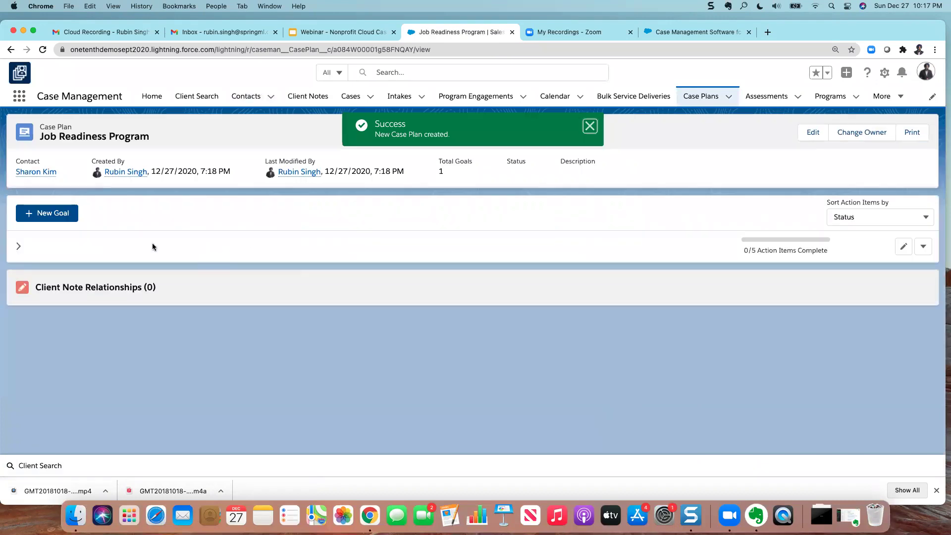
# Reload the case plan and examine the action items under its Job Readiness goal, including their status, due dates and assignees.
pyautogui.click(17, 247)
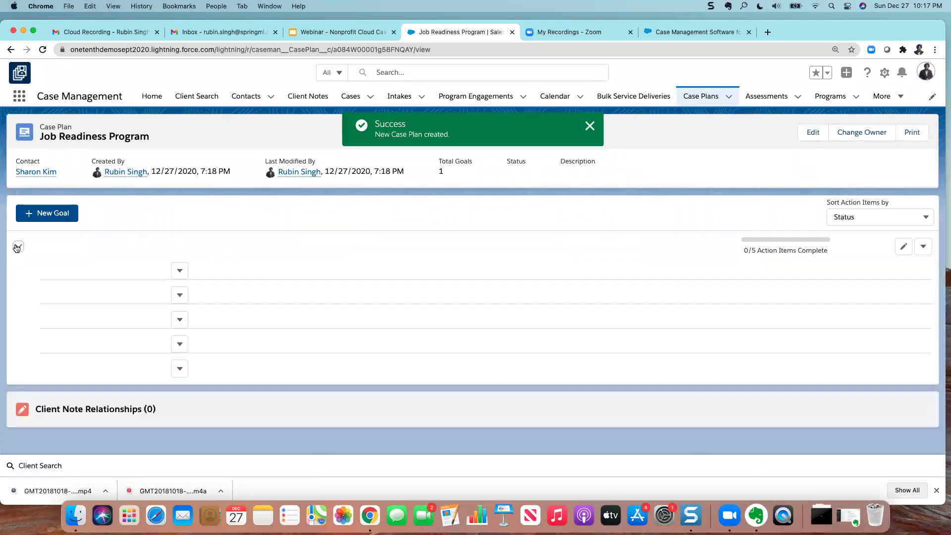
pyautogui.click(43, 49)
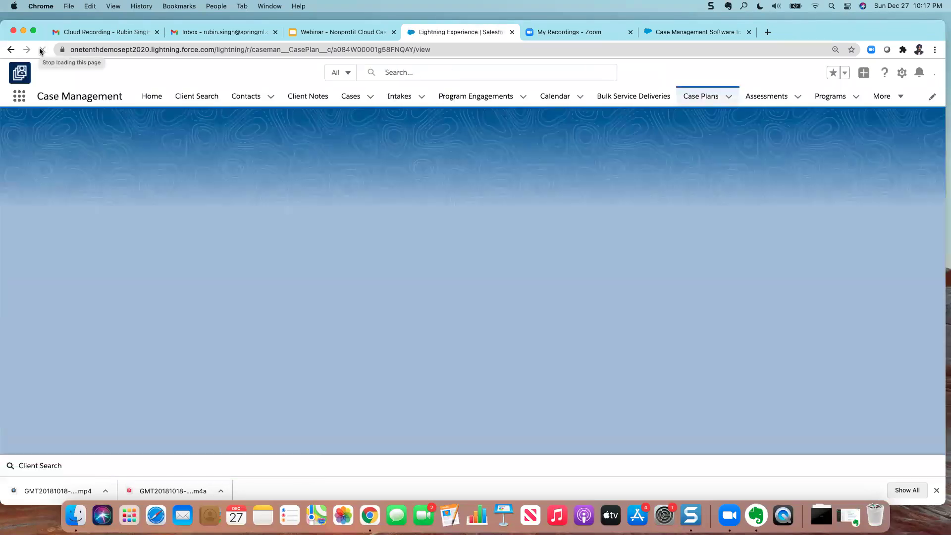
pyautogui.click(18, 252)
pyautogui.scroll(-1, 274, 296)
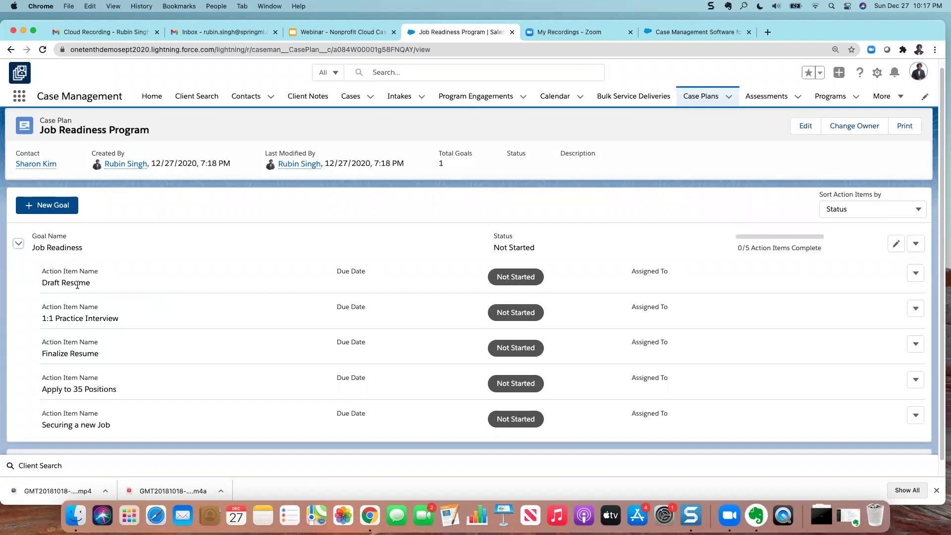
pyautogui.scroll(-1, 86, 283)
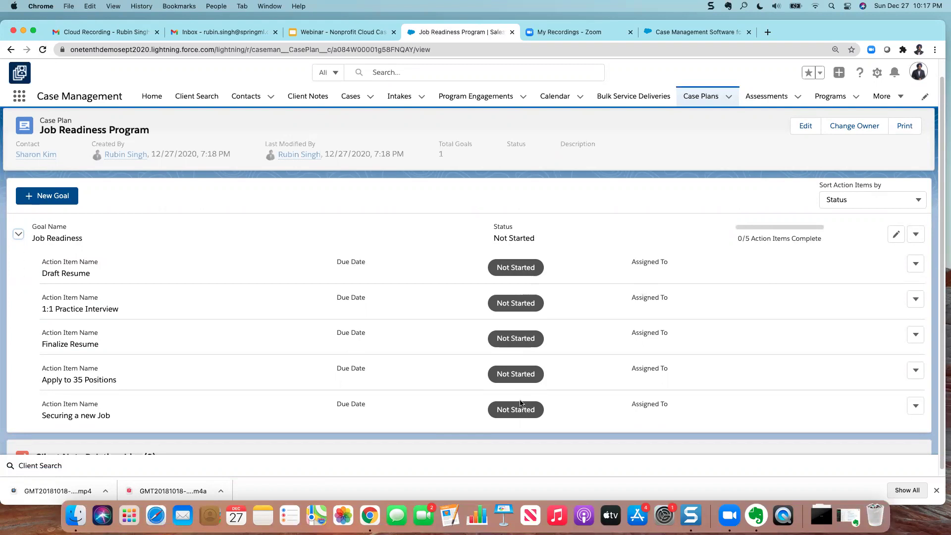
pyautogui.scroll(-1, 518, 402)
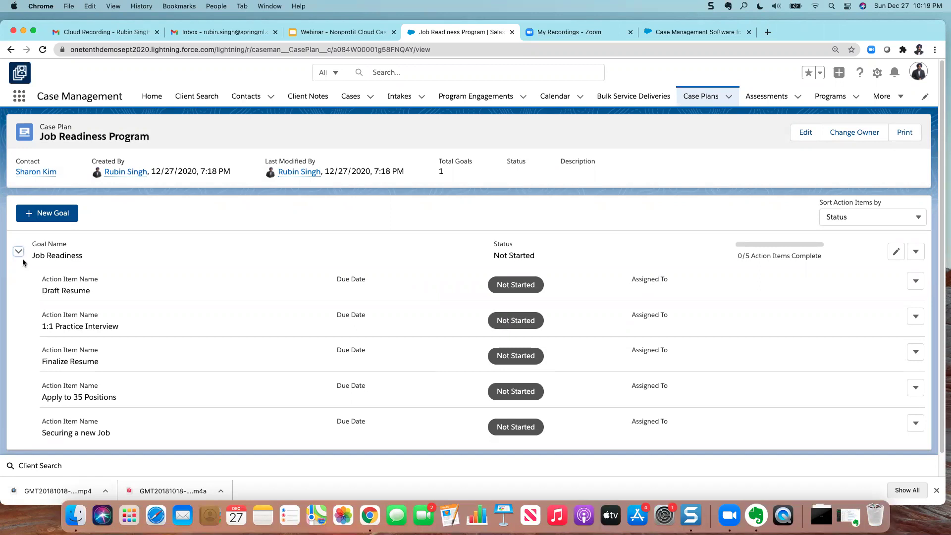
pyautogui.click(19, 254)
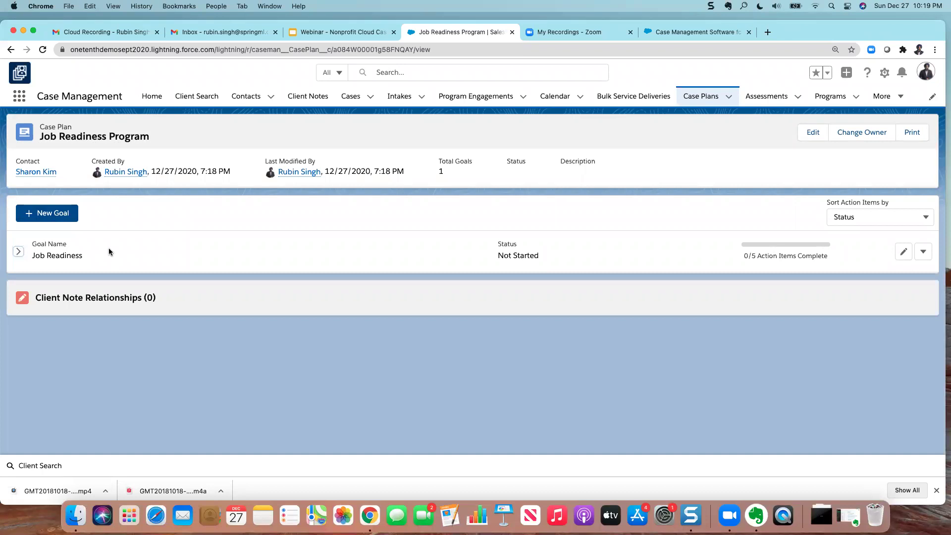
# Return to the client's contact record from the case plan and review the assessments chart and list.
pyautogui.click(39, 174)
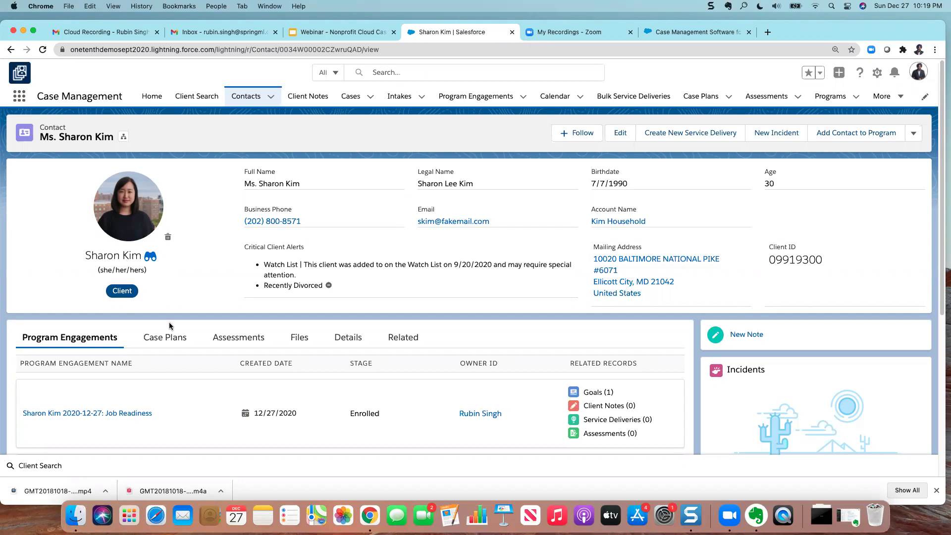
pyautogui.scroll(-3, 178, 322)
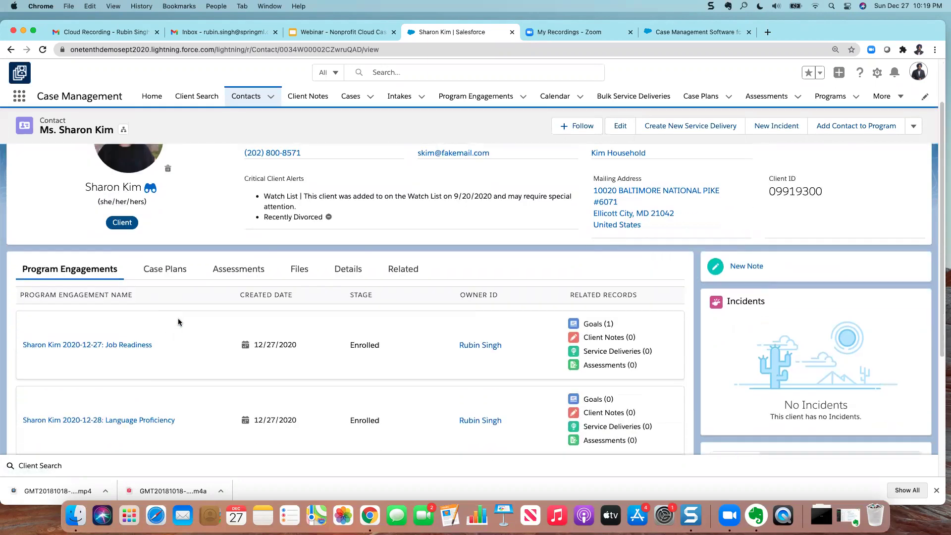
pyautogui.click(239, 274)
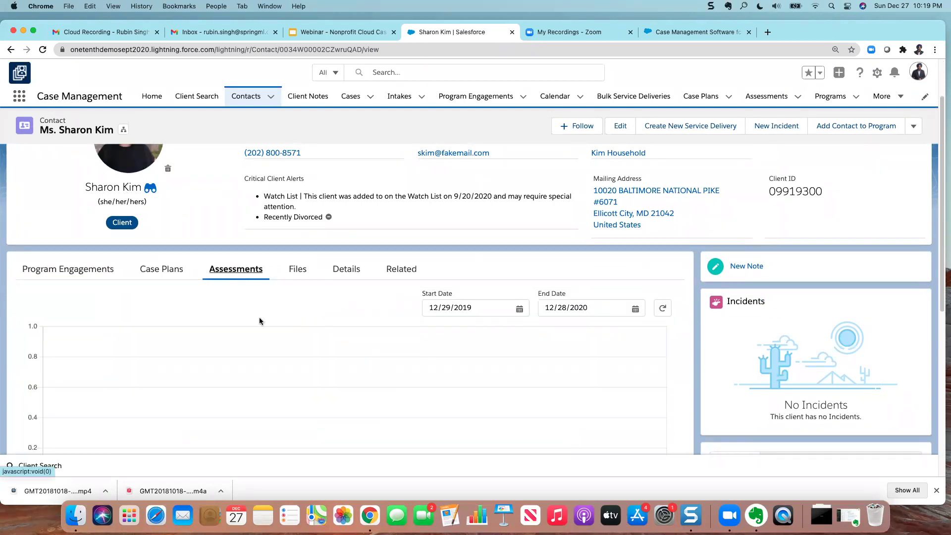
pyautogui.scroll(-6, 260, 318)
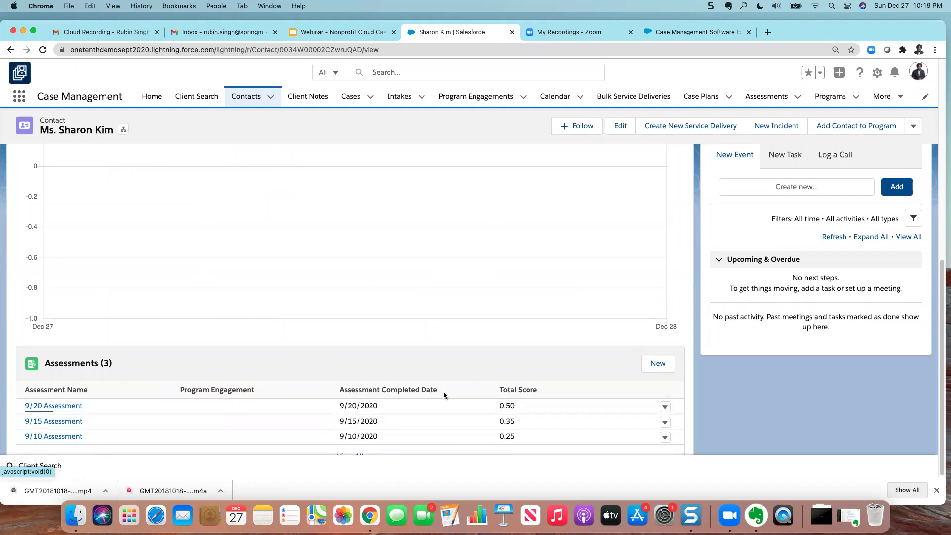
pyautogui.scroll(7, 556, 298)
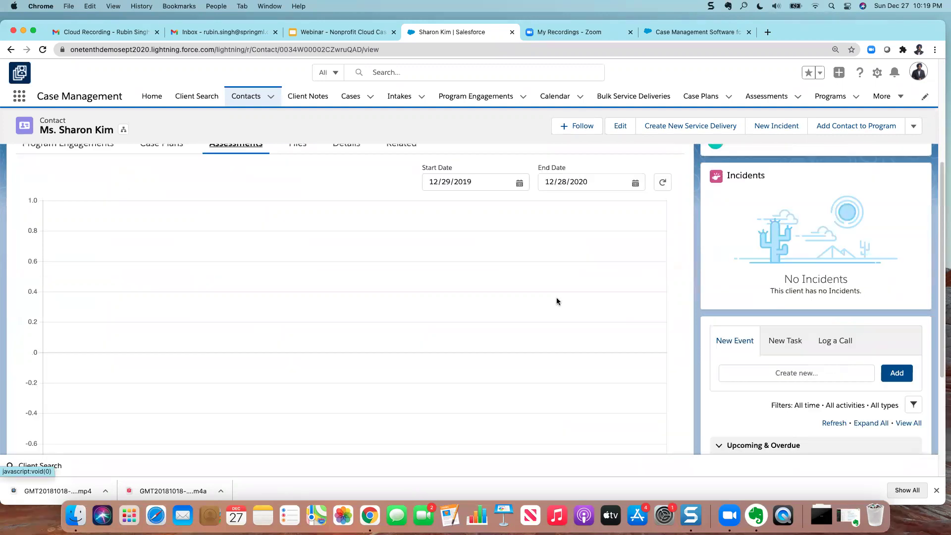
pyautogui.scroll(-7, 555, 297)
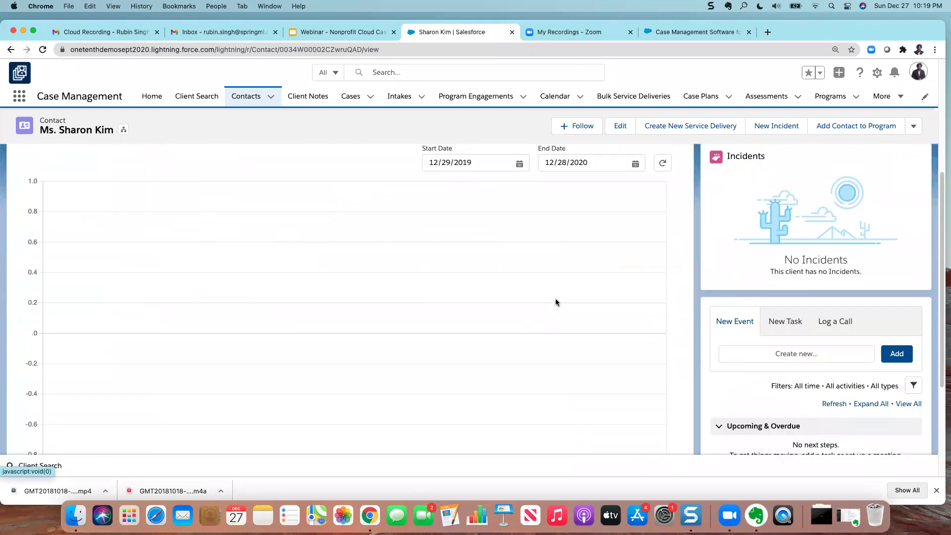
# Start a new ESL Assessment for the client named ESL Exam Score with a completed date of 12/1/2020.
pyautogui.click(657, 365)
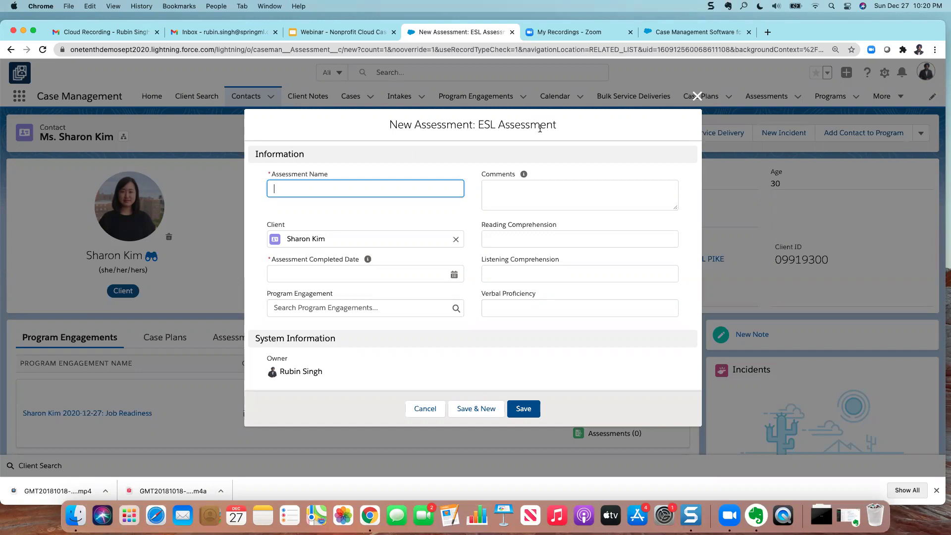
pyautogui.write('ESL')
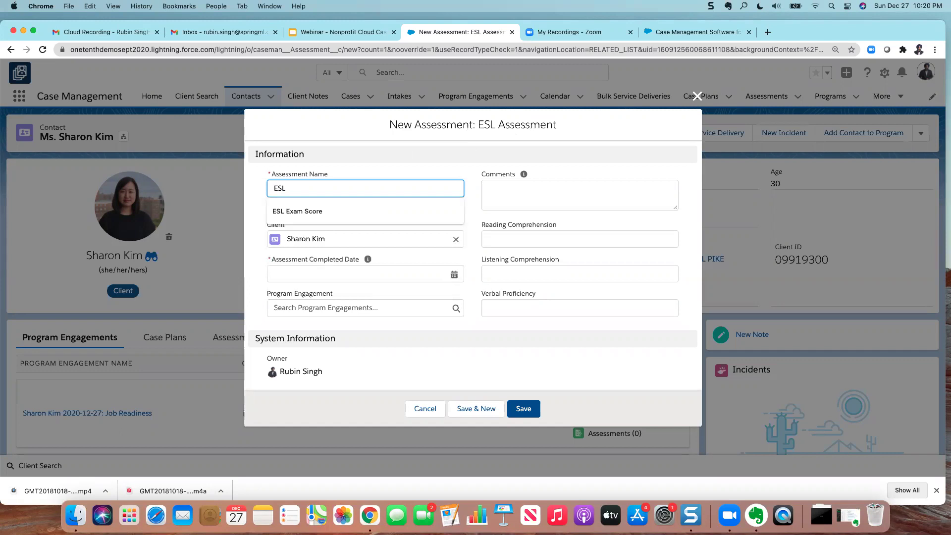
pyautogui.press('Down')
pyautogui.press('Return')
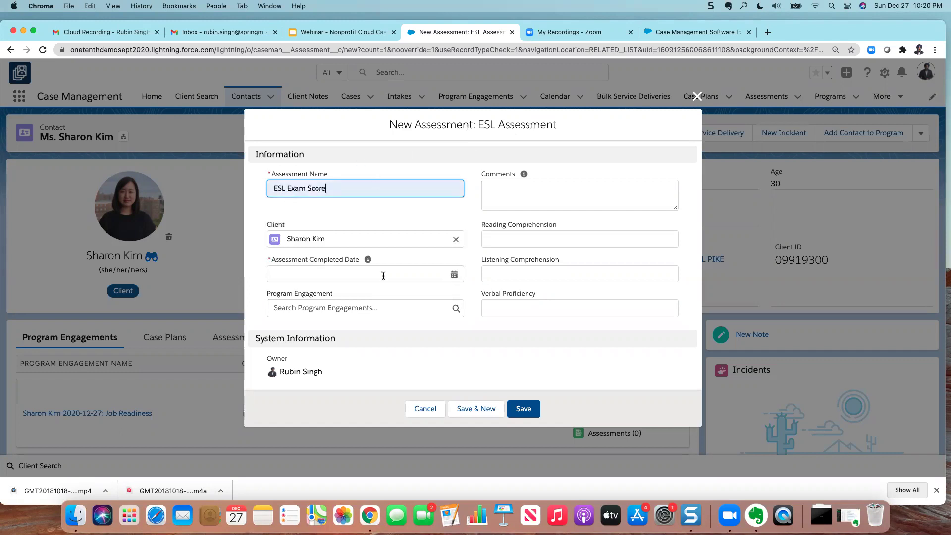
pyautogui.click(454, 274)
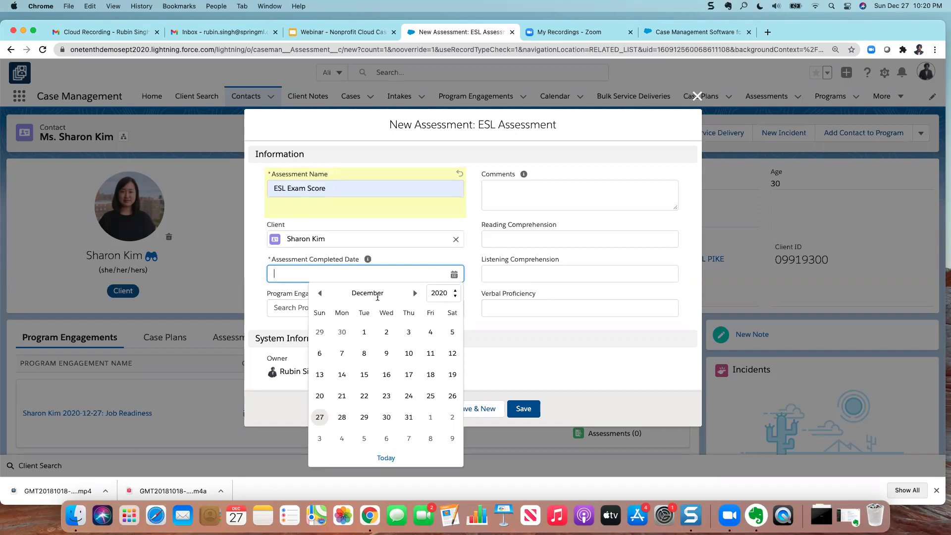
pyautogui.click(363, 333)
# Score Reading Comprehension 70 and Listening Comprehension 80, then save the assessment and start another one.
pyautogui.click(509, 238)
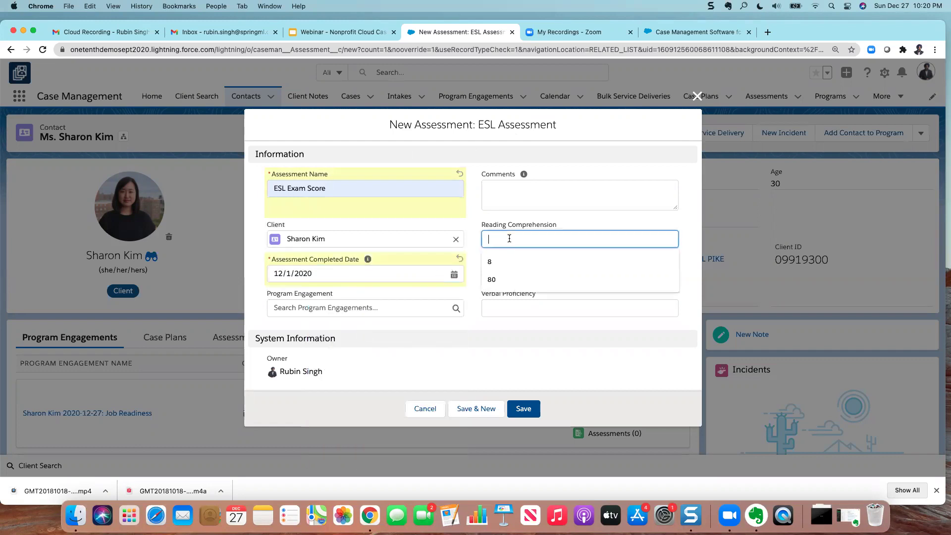
pyautogui.write('70')
pyautogui.click(523, 267)
pyautogui.write('80')
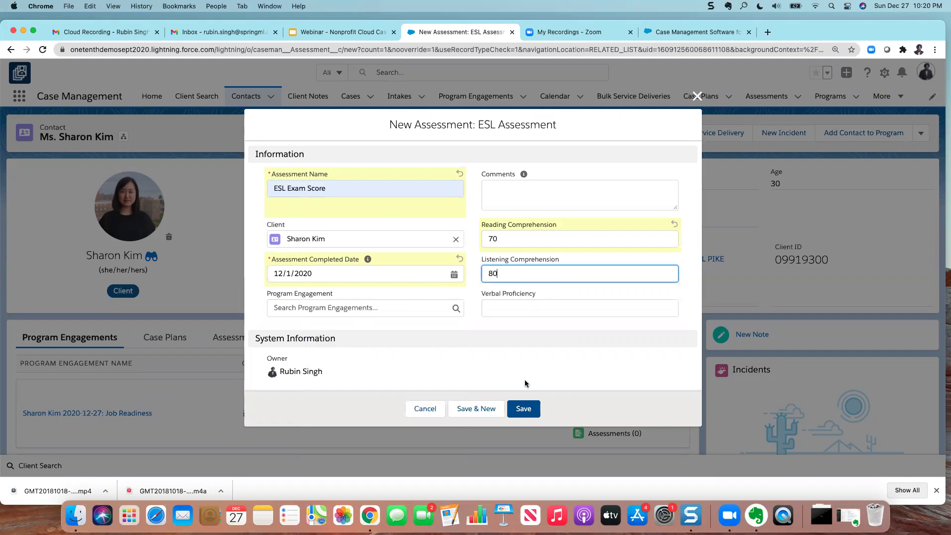
pyautogui.click(477, 410)
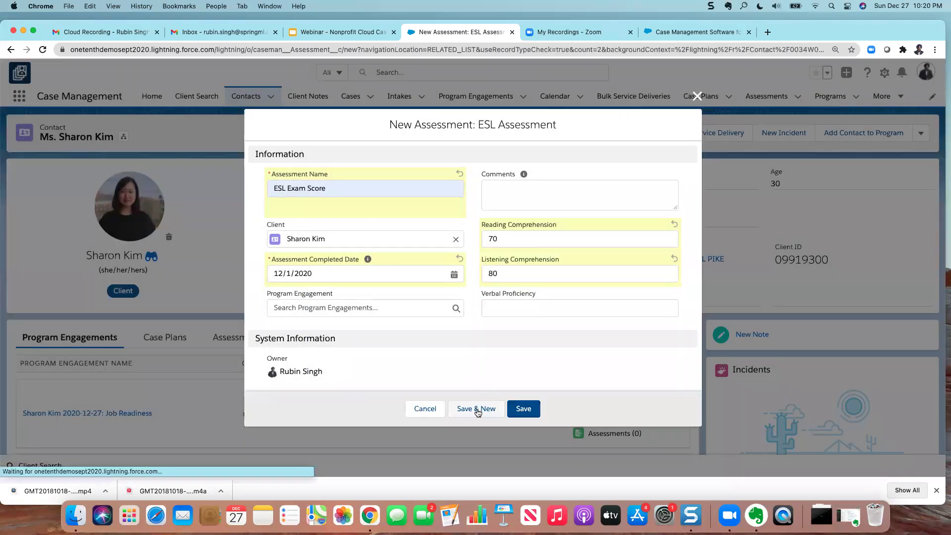
# Set the second ESL assessment's completed date to 12/27/2020 and name it Exam 12/25.
pyautogui.click(452, 273)
pyautogui.click(319, 417)
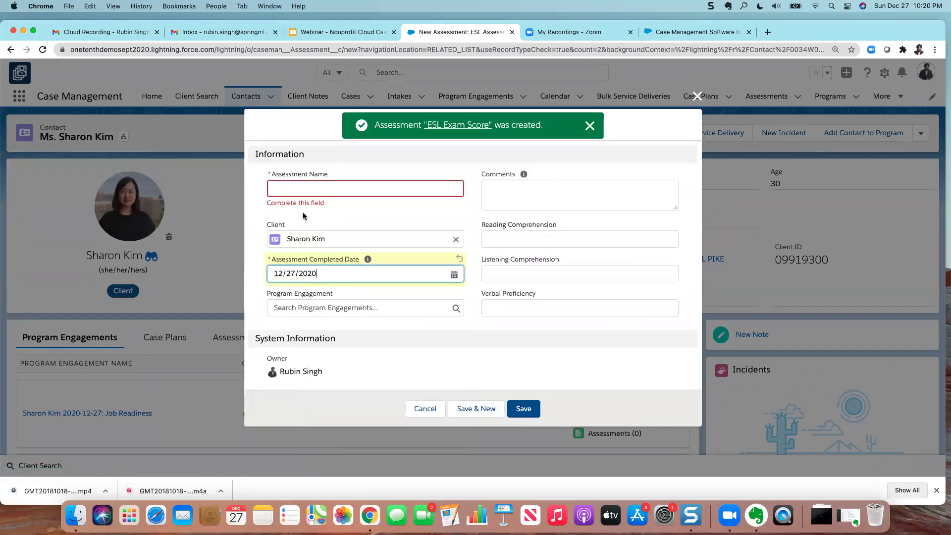
pyautogui.click(305, 190)
pyautogui.write('Ex')
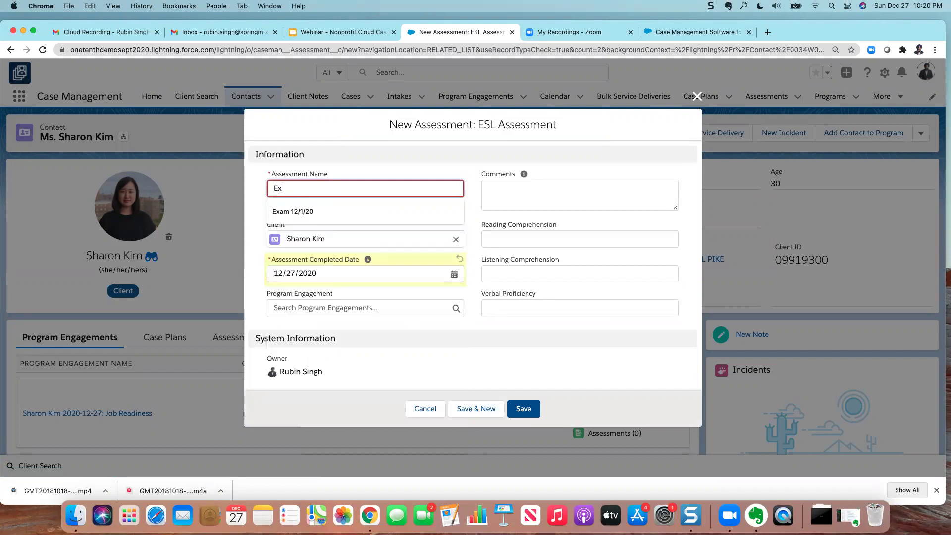
pyautogui.press('Down')
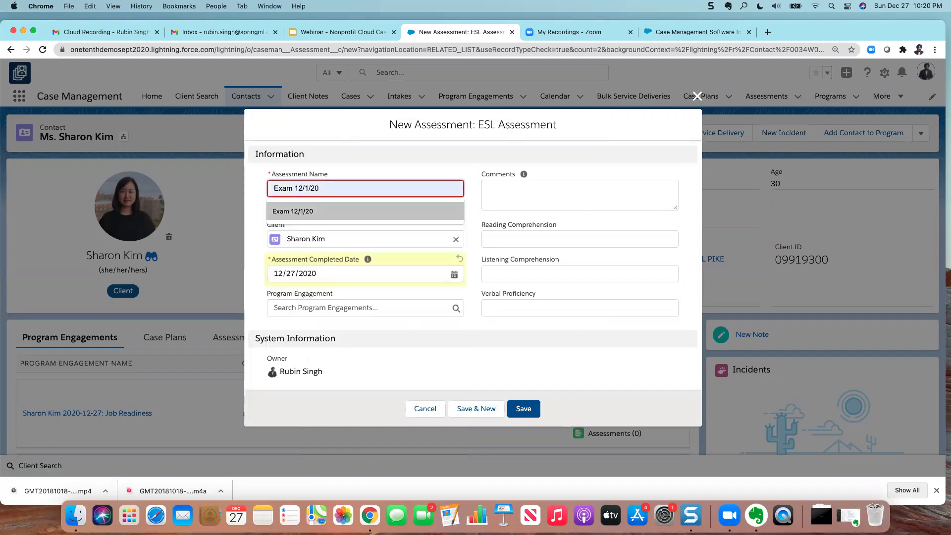
pyautogui.press('Up')
pyautogui.write('am 12/25')
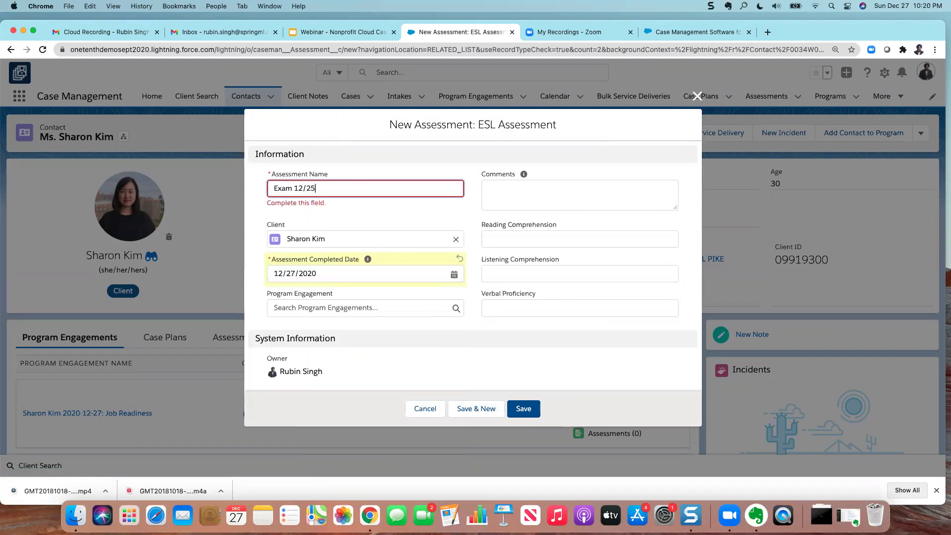
# Score Reading Comprehension 90 and Listening Comprehension 100 on the second assessment and save it.
pyautogui.click(532, 241)
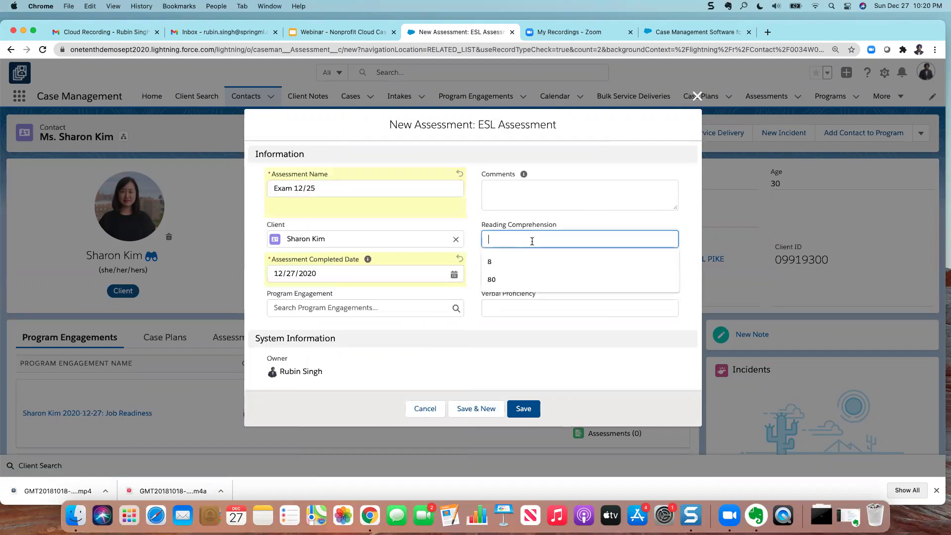
pyautogui.write('90')
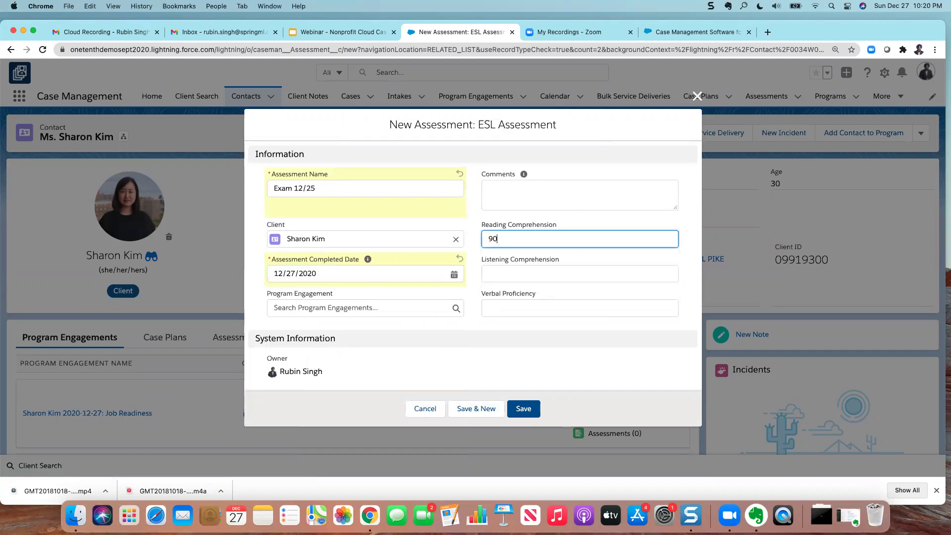
pyautogui.click(529, 270)
pyautogui.write('100')
pyautogui.click(522, 410)
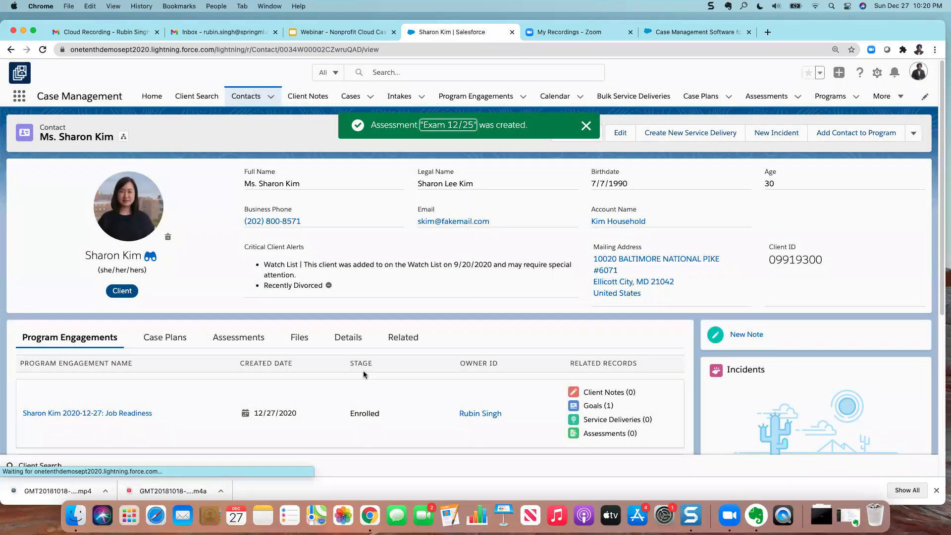
# Refresh the client's assessments chart and show the ESL Assessment record type.
pyautogui.click(237, 342)
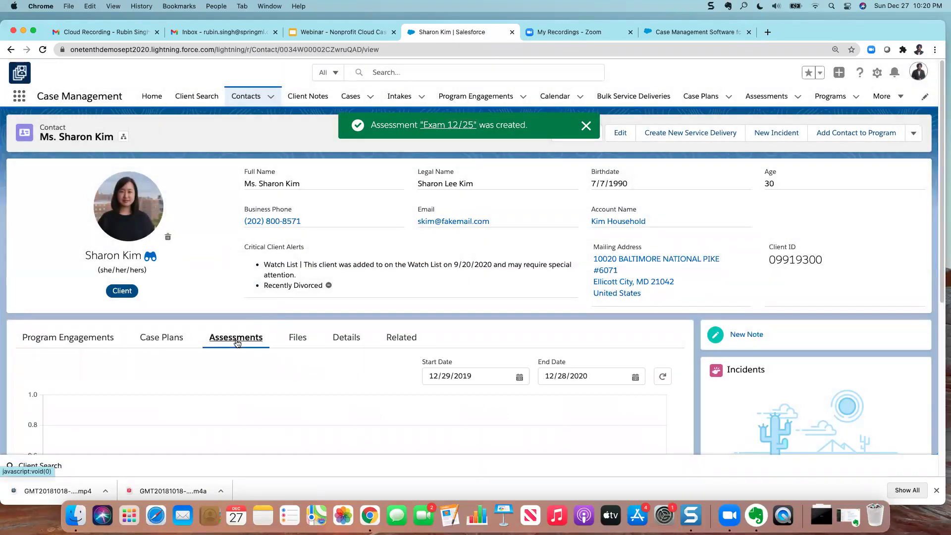
pyautogui.scroll(-5, 291, 343)
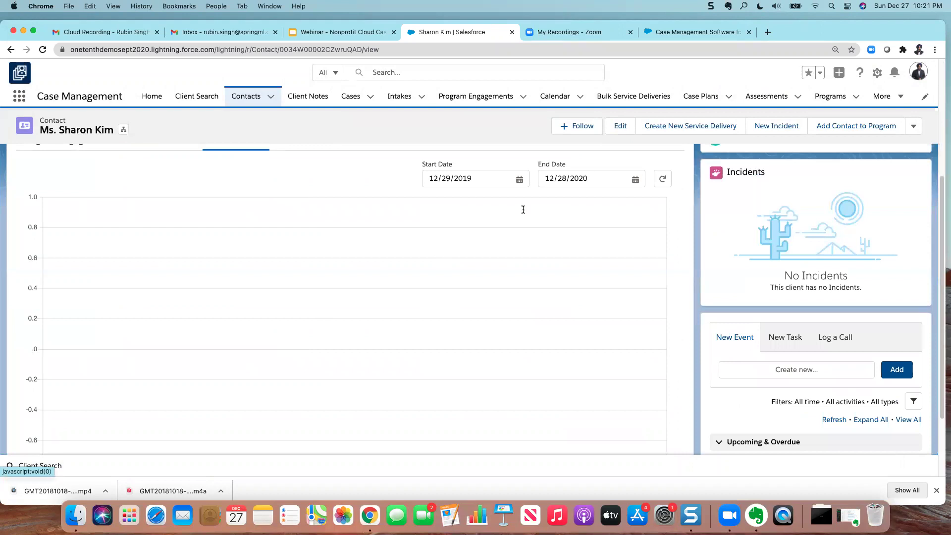
pyautogui.click(660, 180)
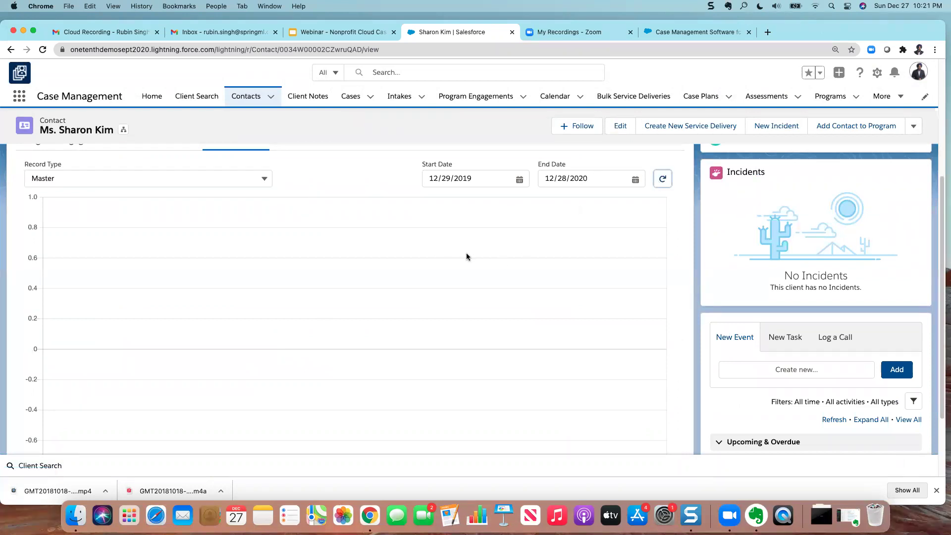
pyautogui.click(263, 178)
pyautogui.click(209, 217)
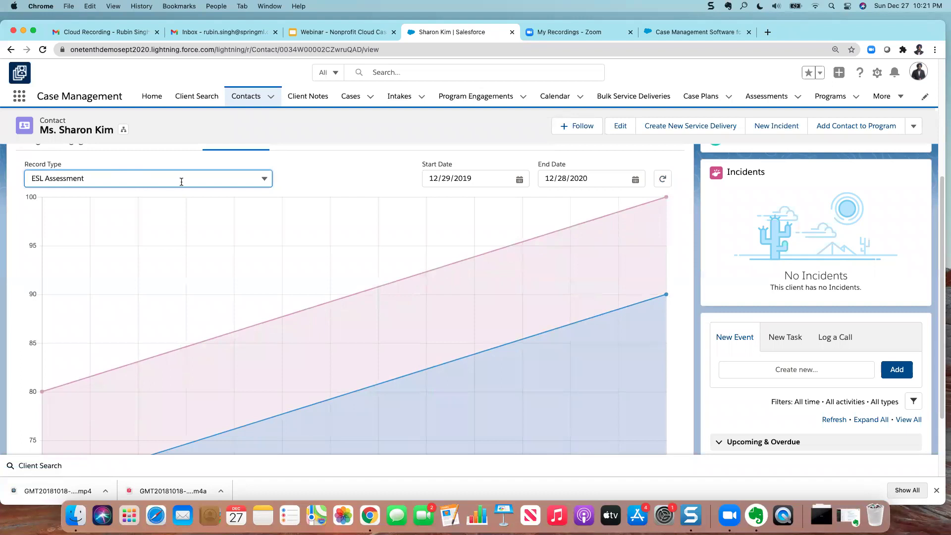
# Examine the reading and listening comprehension trends in the ESL chart, including the data points for the latest exam.
pyautogui.scroll(2, 613, 205)
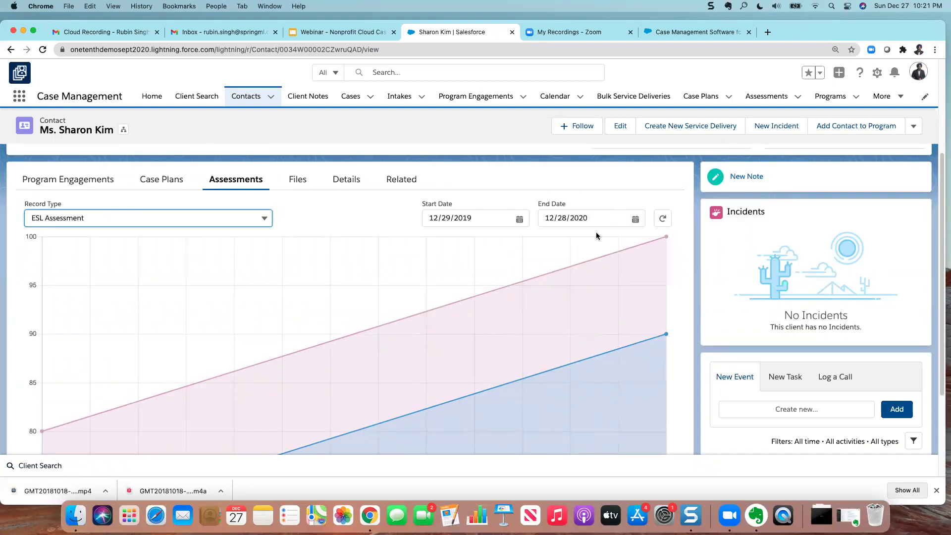
pyautogui.scroll(-3, 377, 313)
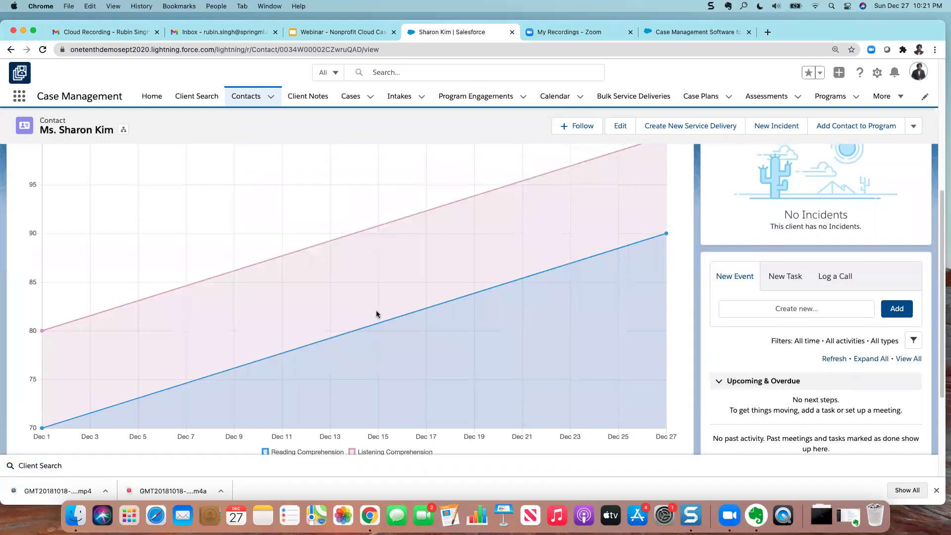
pyautogui.moveTo(664, 234)
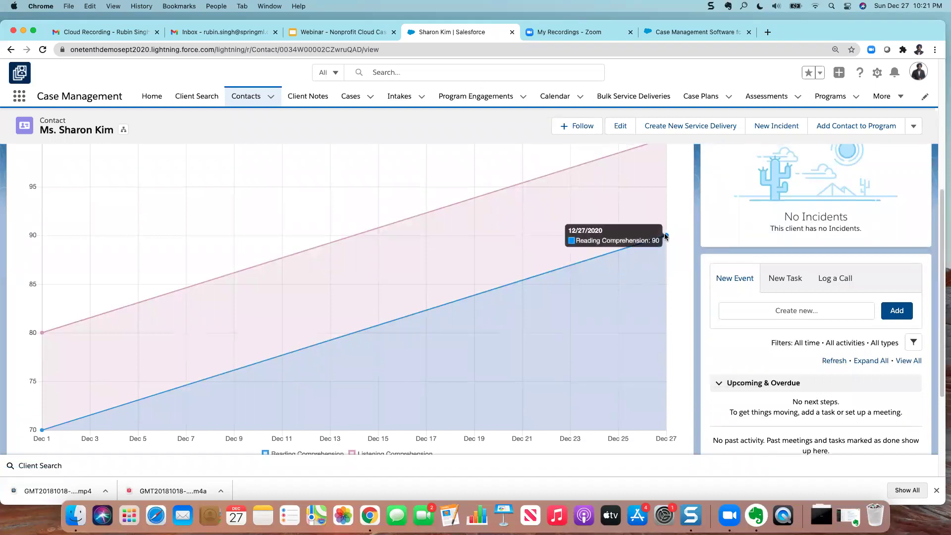
pyautogui.scroll(1, 149, 322)
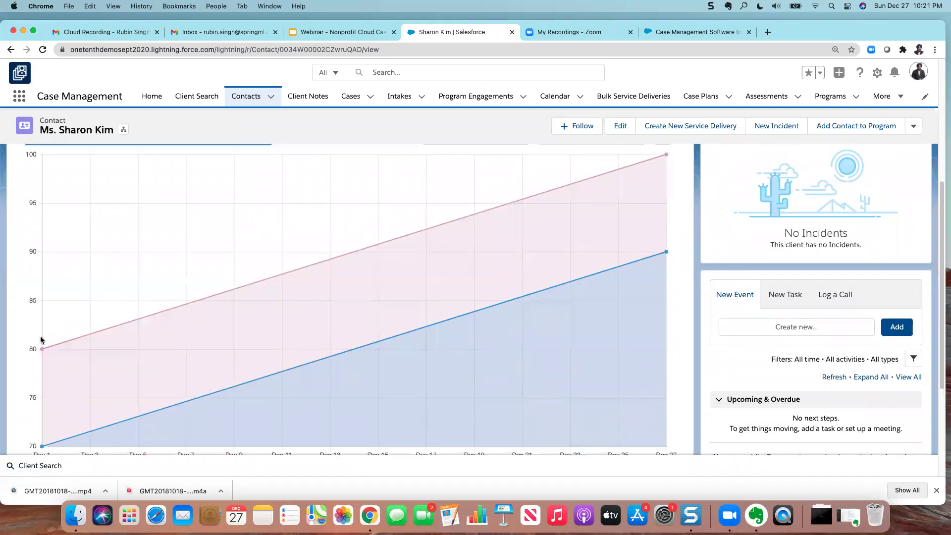
pyautogui.moveTo(666, 157)
pyautogui.moveTo(666, 253)
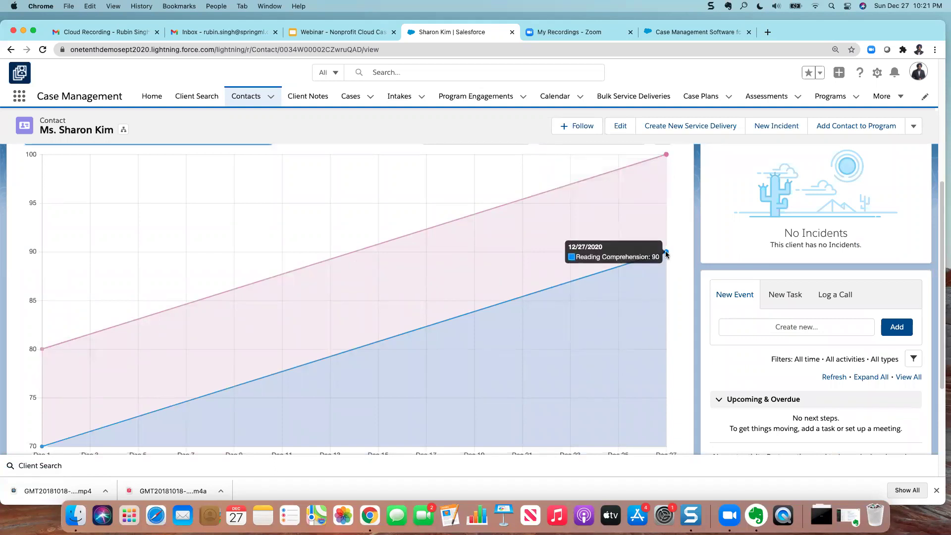
pyautogui.scroll(3, 666, 253)
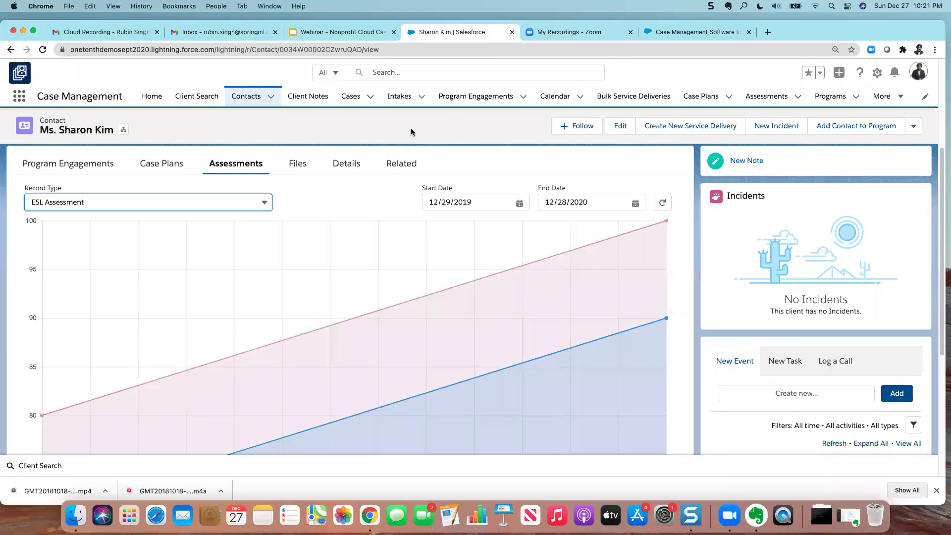
# Review the client's files and detail sections, from demographic and contact information down to emergency and system information.
pyautogui.click(303, 163)
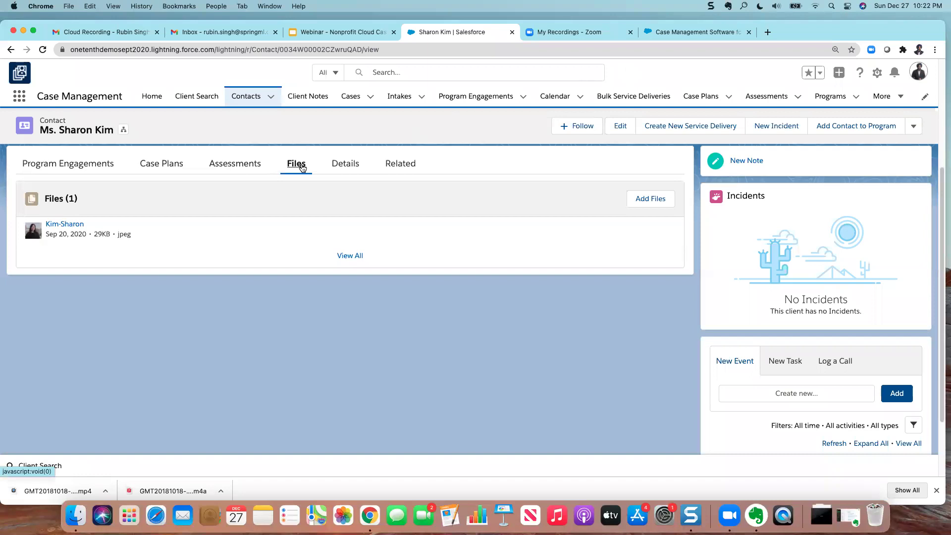
pyautogui.click(343, 167)
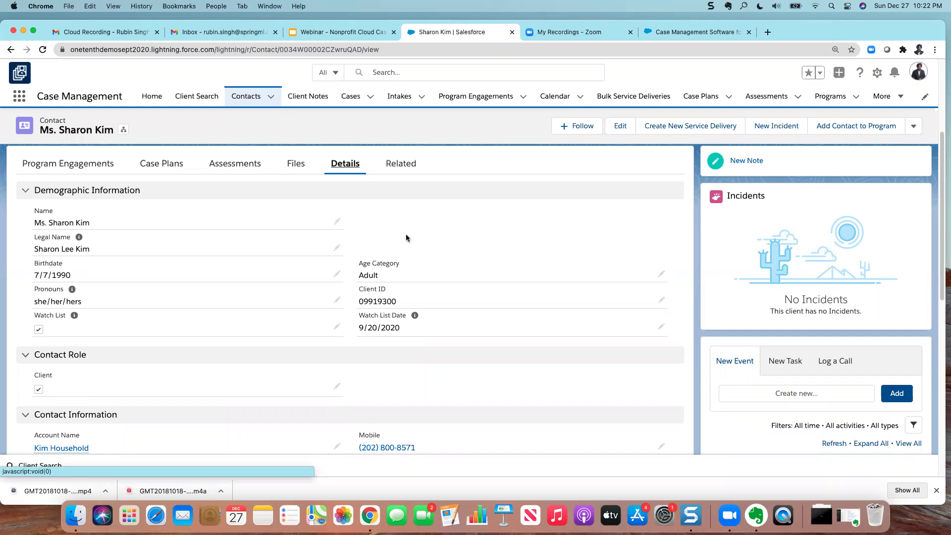
pyautogui.scroll(-1, 403, 234)
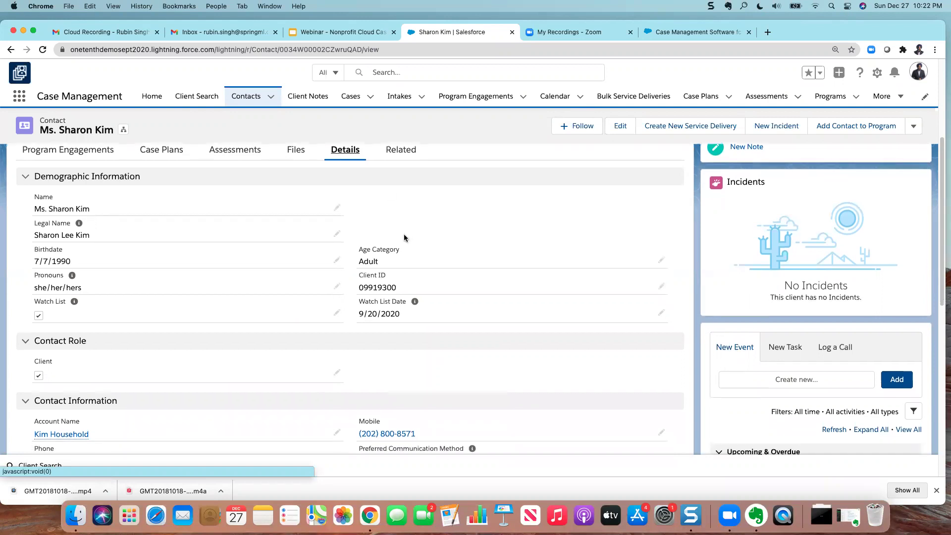
pyautogui.scroll(-2, 404, 236)
pyautogui.scroll(-6, 403, 234)
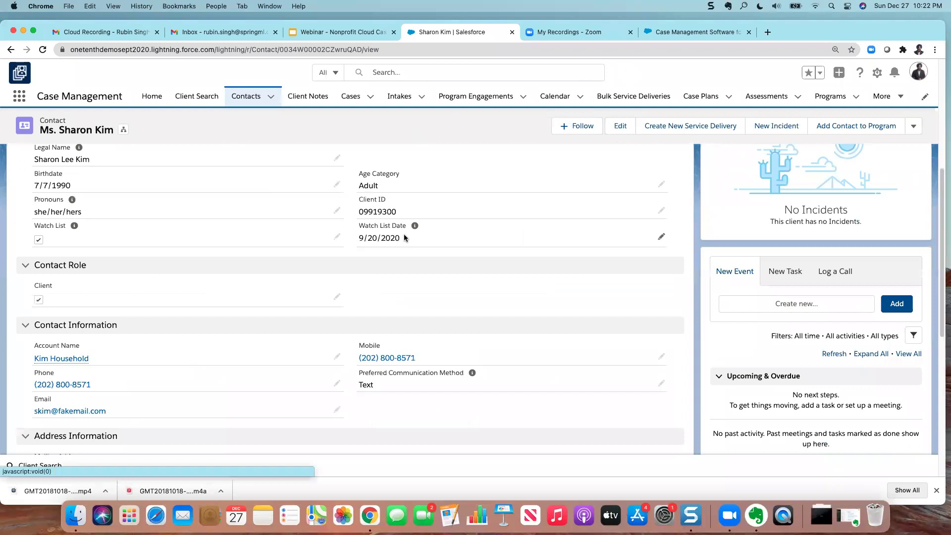
pyautogui.scroll(-4, 403, 238)
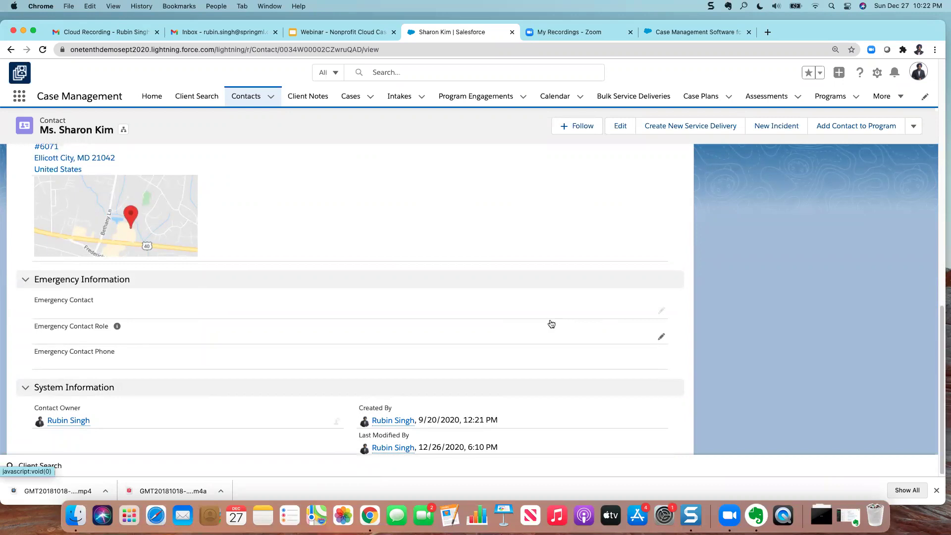
pyautogui.scroll(10, 550, 322)
# Review the client's related records, including intakes, cases, client alerts, client notes, program engagements and service deliveries.
pyautogui.click(399, 287)
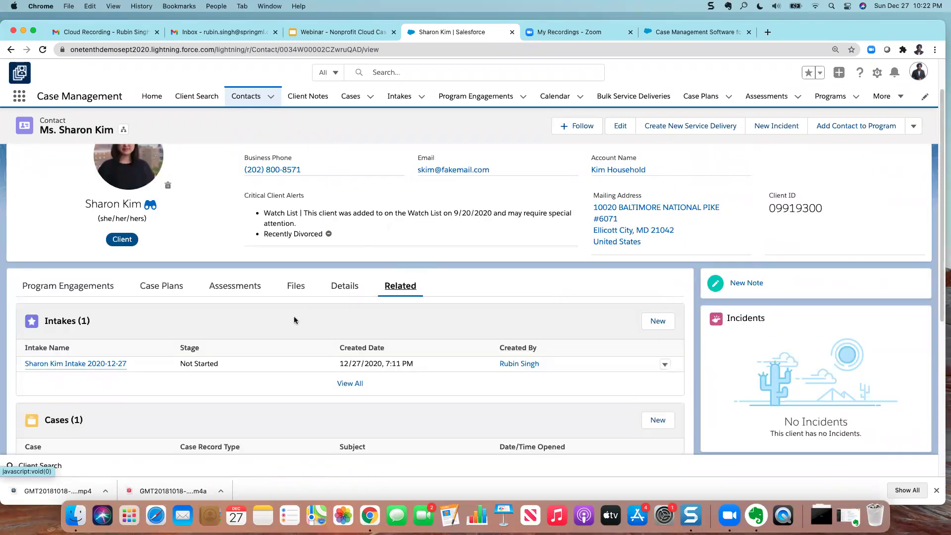
pyautogui.scroll(-1, 292, 319)
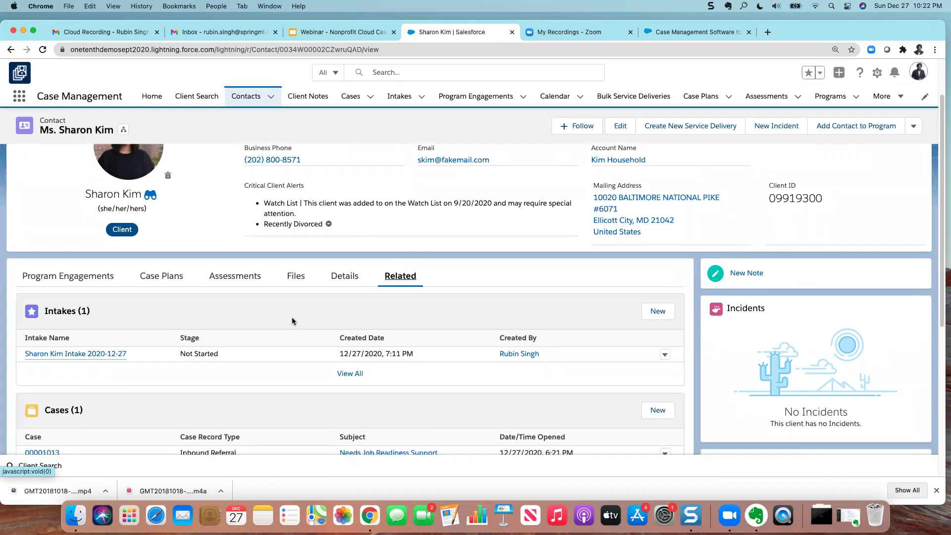
pyautogui.scroll(-3, 292, 317)
pyautogui.scroll(-4, 112, 252)
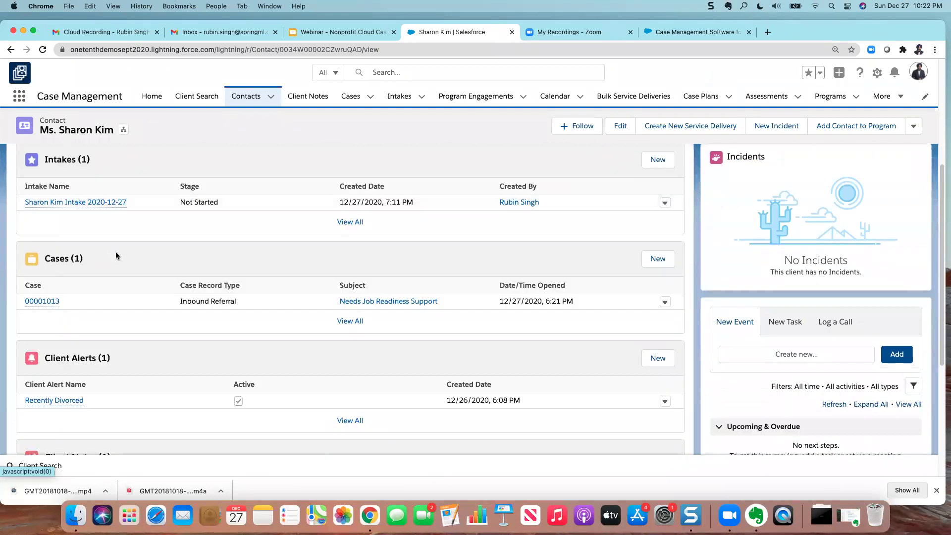
pyautogui.scroll(-4, 160, 366)
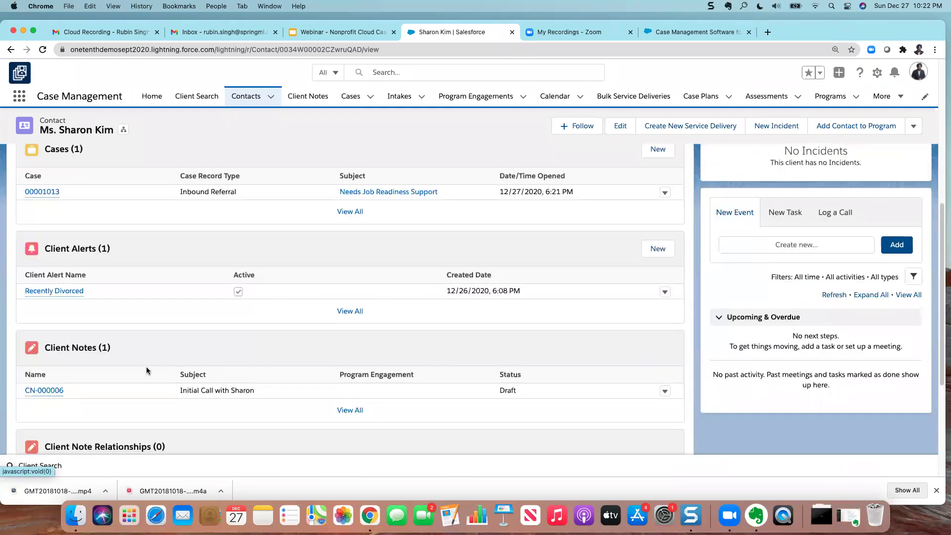
pyautogui.scroll(-2, 147, 370)
pyautogui.scroll(-6, 147, 370)
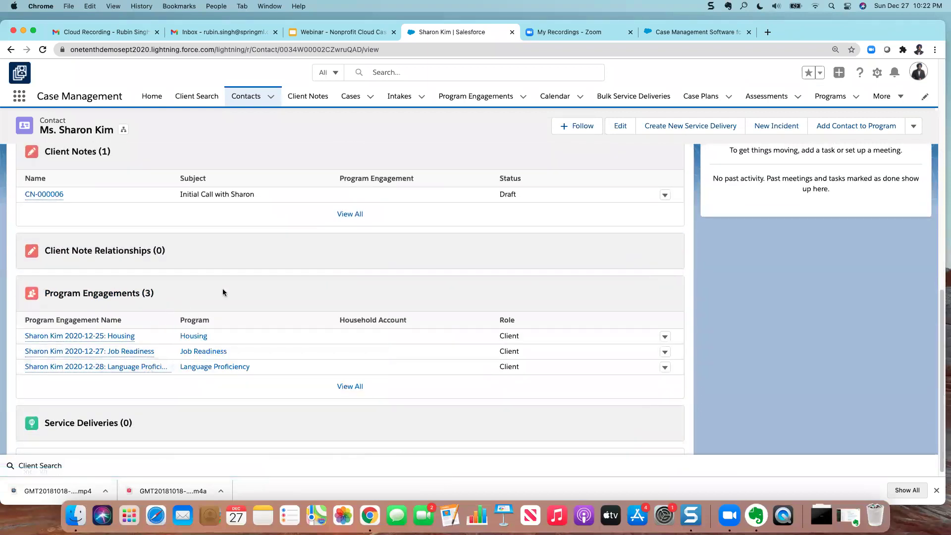
pyautogui.scroll(-1, 305, 319)
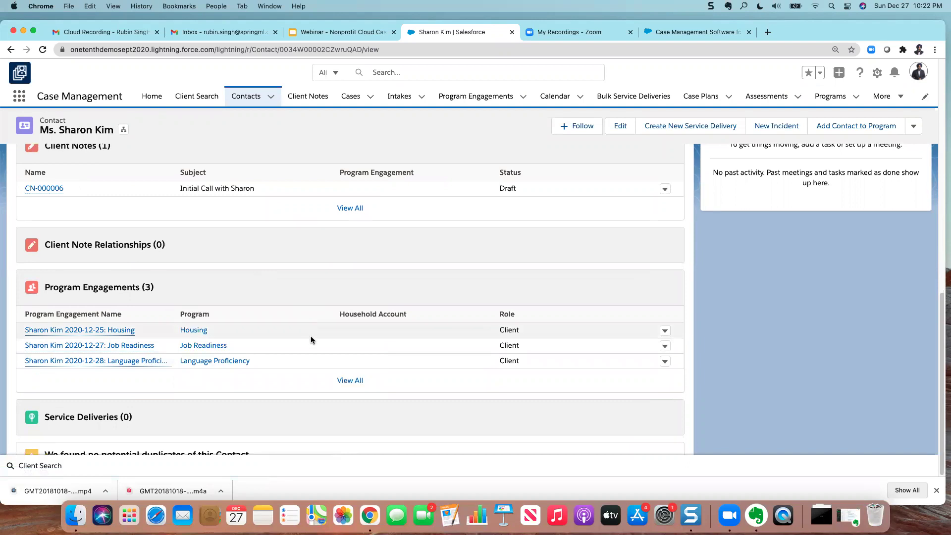
# Open the client's 2020-12-27 intake record from the list of recently viewed intakes.
pyautogui.scroll(20, 311, 342)
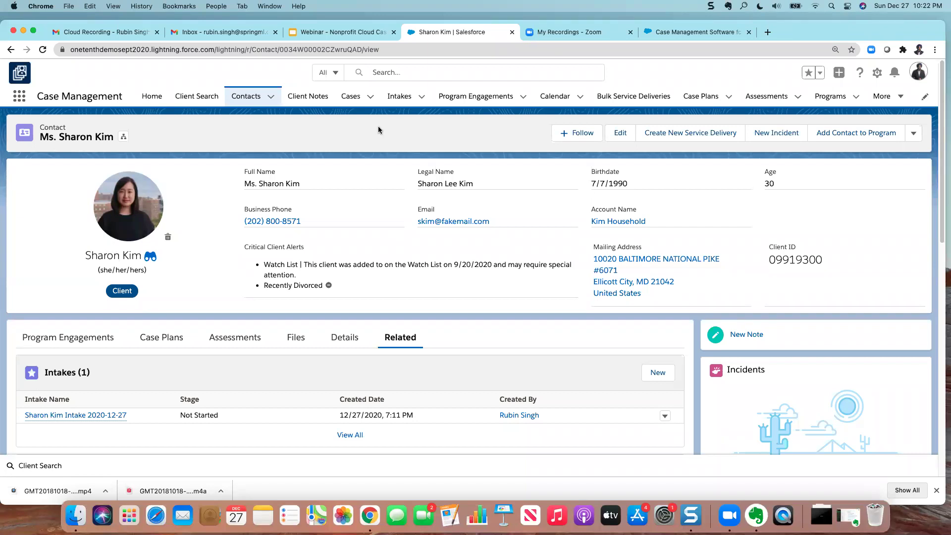
pyautogui.click(405, 100)
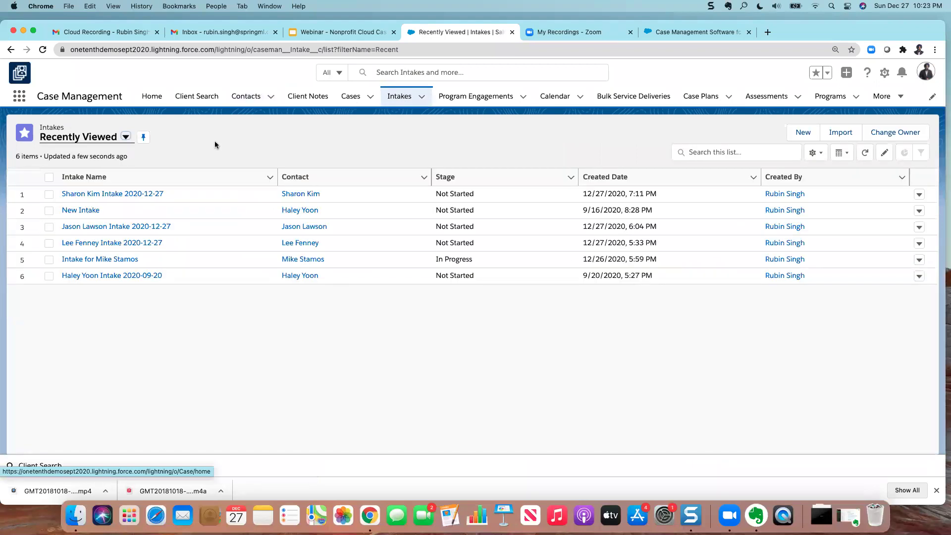
pyautogui.click(110, 193)
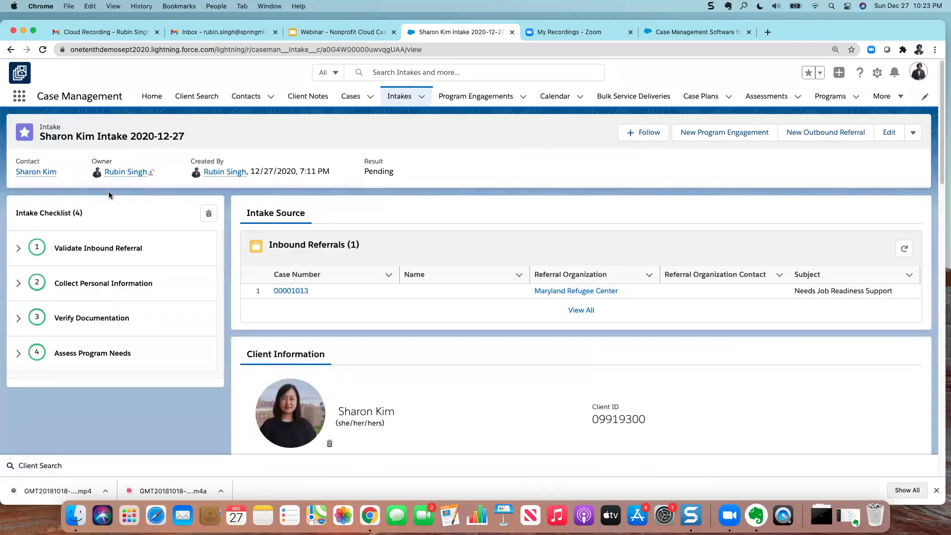
pyautogui.scroll(-3, 391, 255)
pyautogui.scroll(3, 390, 258)
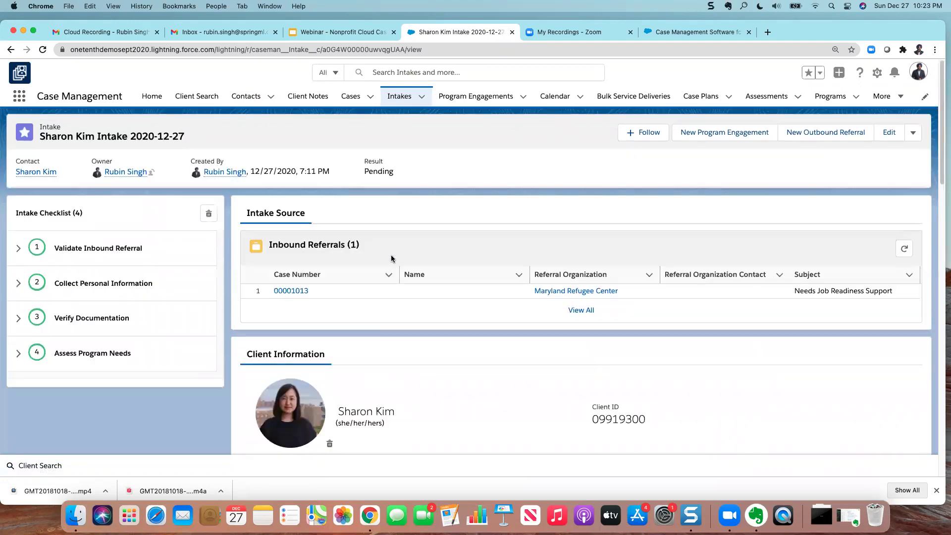
# Start a new outbound referral from the intake with Baltimore Refugee Assistance Center as the referral organization, leaving the organization contact empty.
pyautogui.click(855, 134)
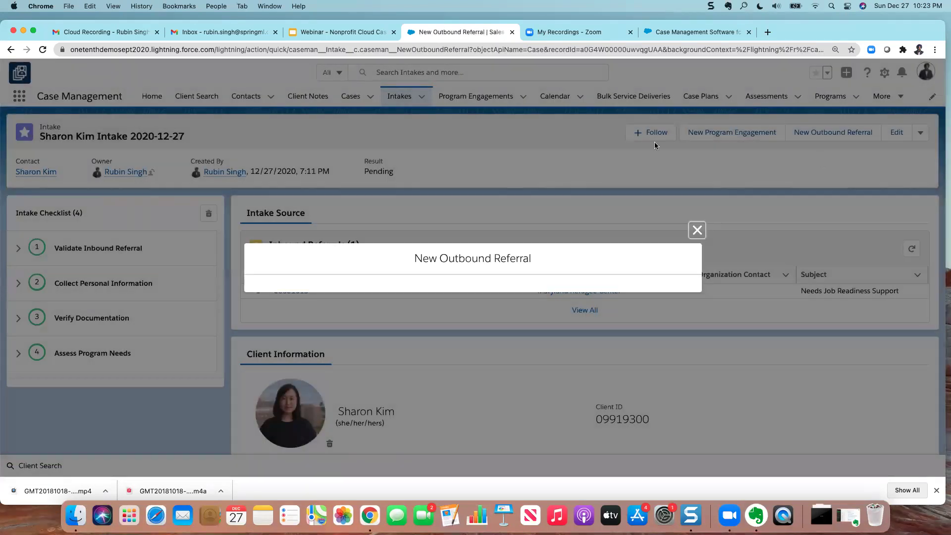
pyautogui.click(330, 232)
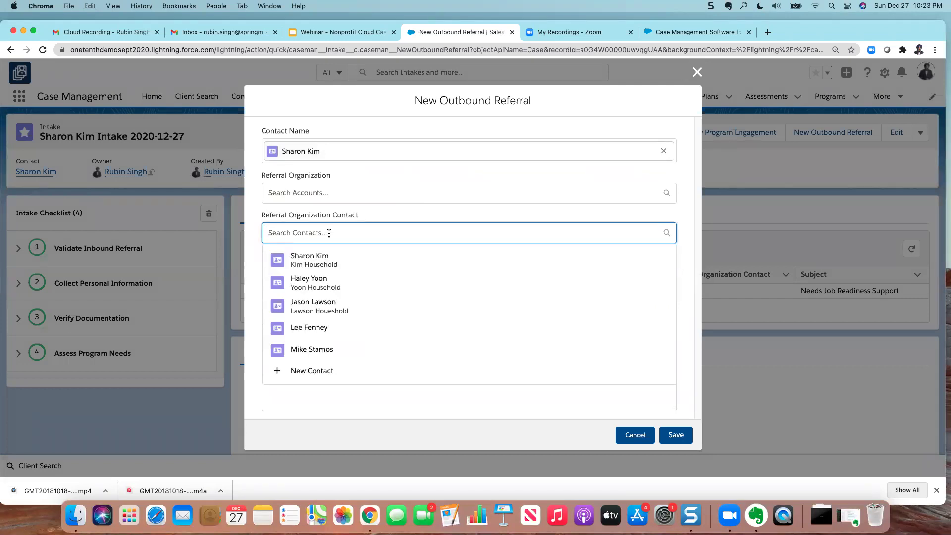
pyautogui.write('bal')
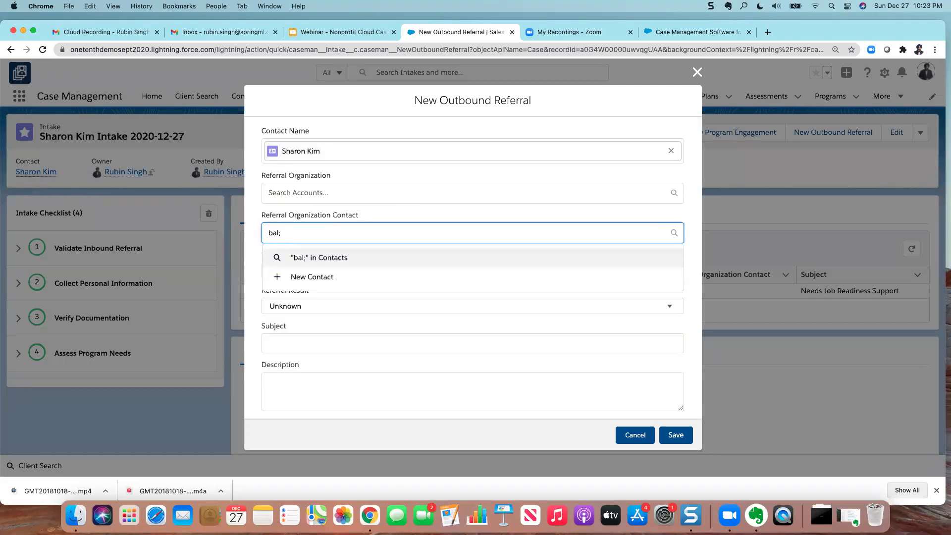
pyautogui.click(351, 197)
pyautogui.write('bal')
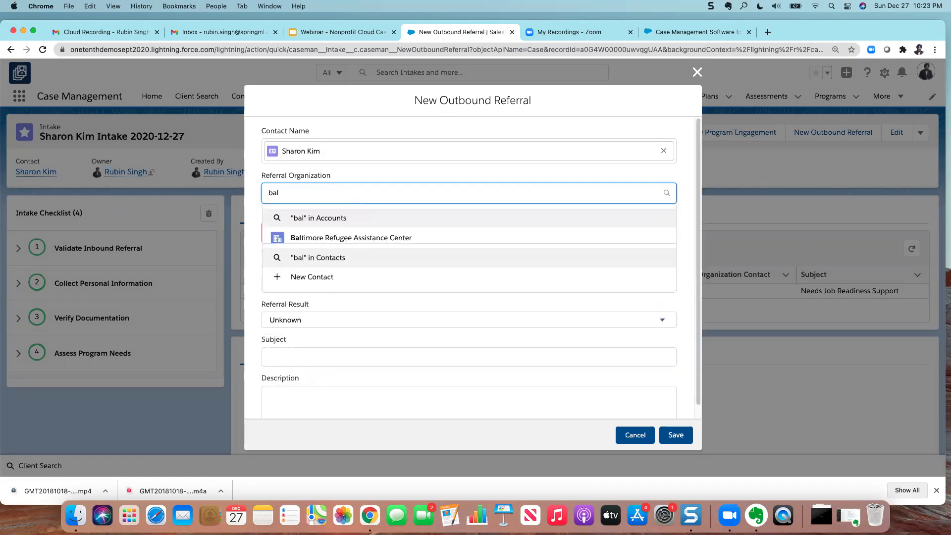
pyautogui.click(399, 237)
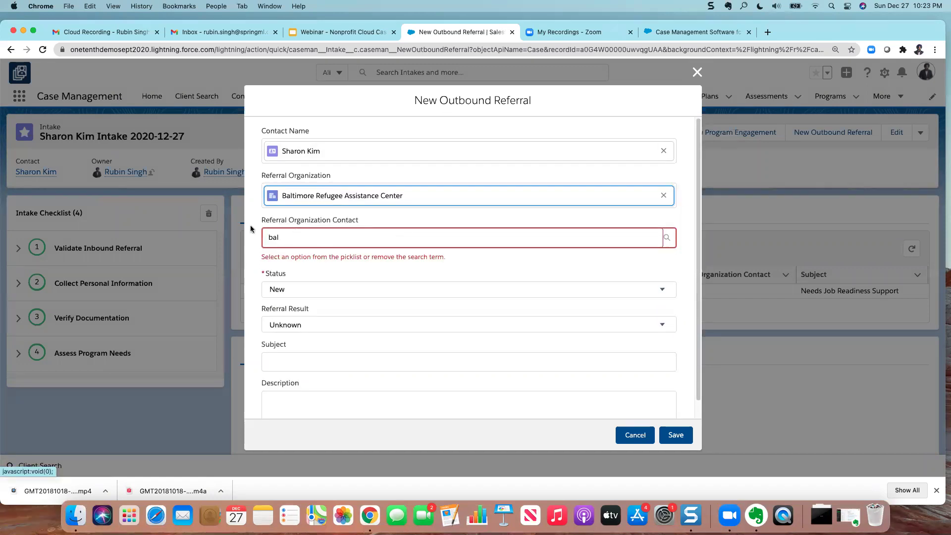
pyautogui.press('BackSpace')
pyautogui.press('BackSpace')
pyautogui.press('BackSpace')
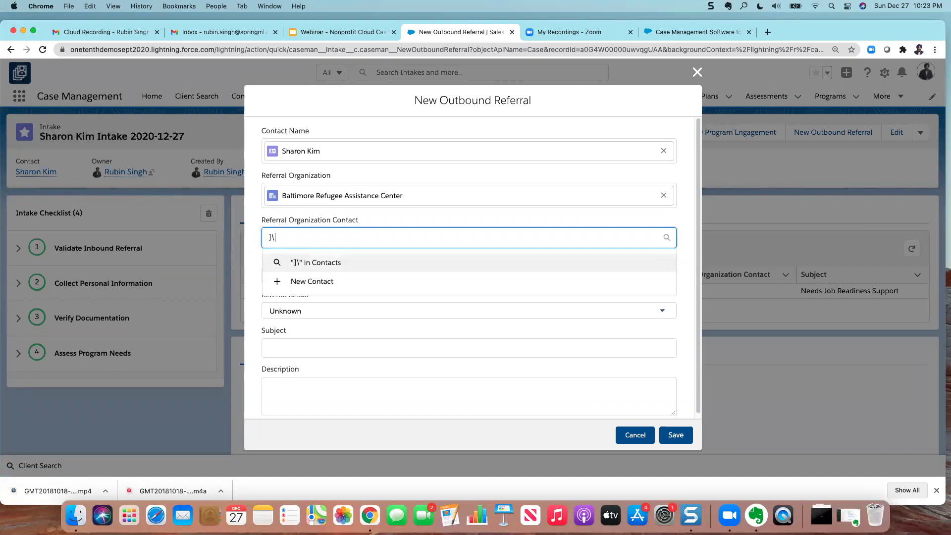
pyautogui.click(411, 219)
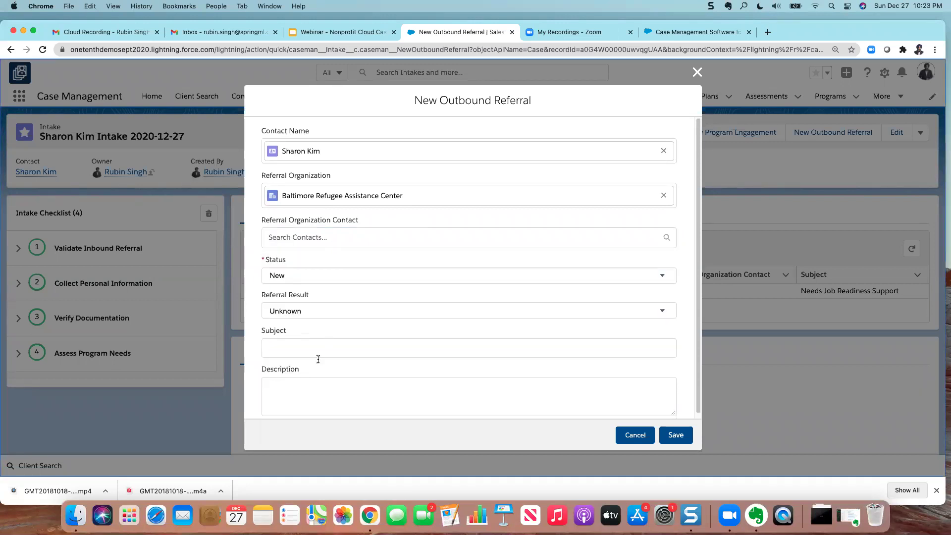
# Enter a description beginning "Needs help with" for the outbound referral and save it.
pyautogui.click(315, 388)
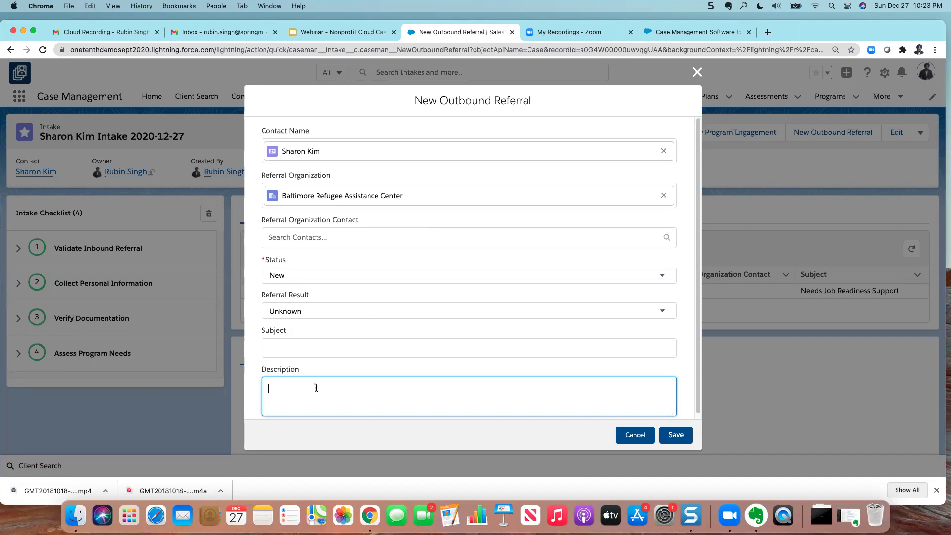
pyautogui.write('Needs hlp with')
pyautogui.click(296, 388)
pyautogui.write('e')
pyautogui.write('FL')
pyautogui.click(675, 435)
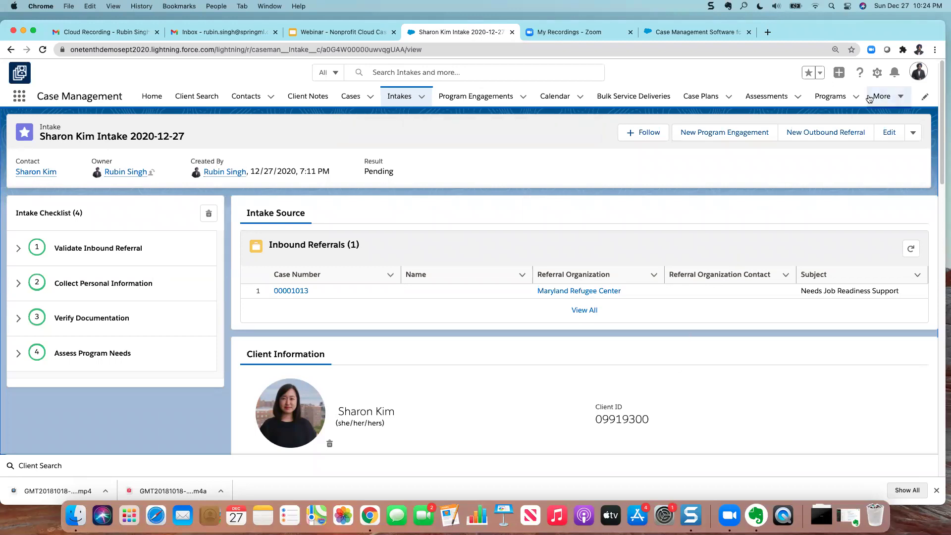
# Browse all reports and the Case Management Reports folder, and return to the client's contact record.
pyautogui.click(901, 99)
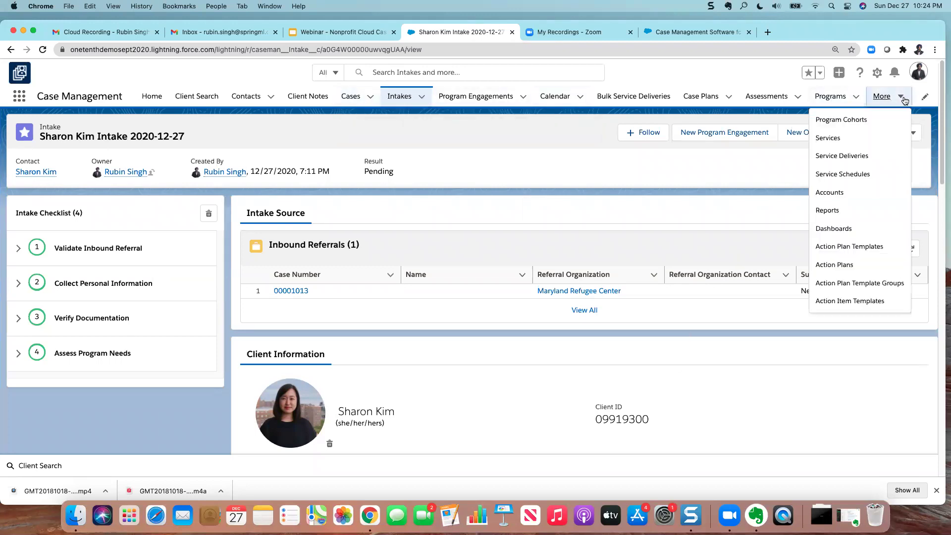
pyautogui.click(827, 209)
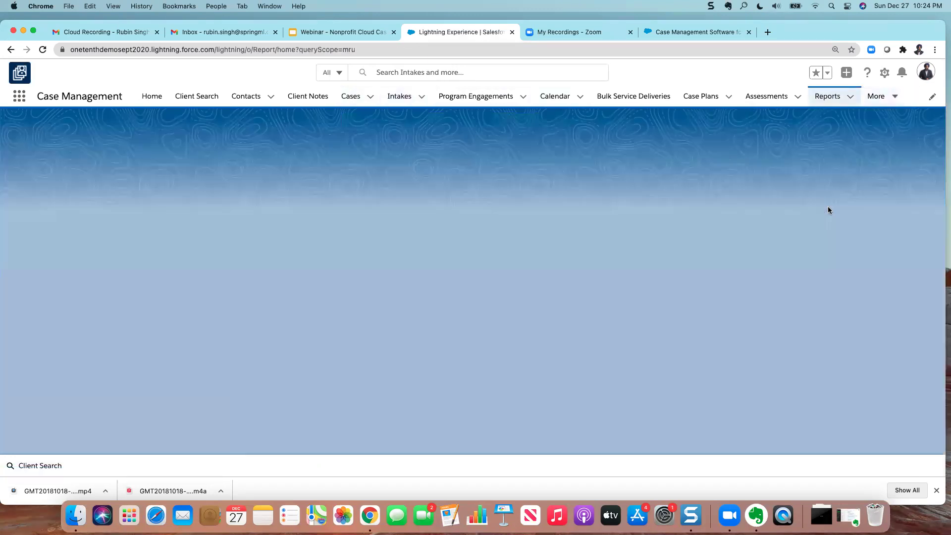
pyautogui.click(43, 266)
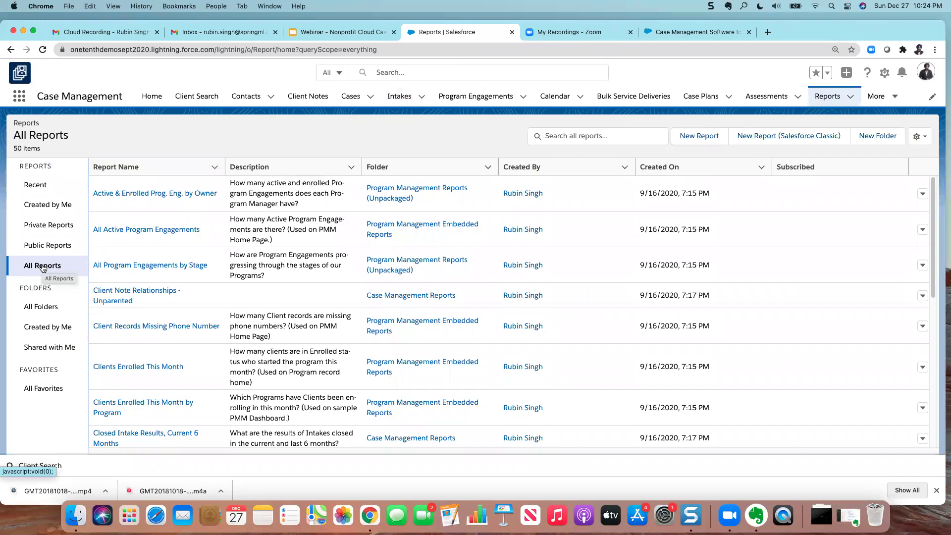
pyautogui.click(41, 305)
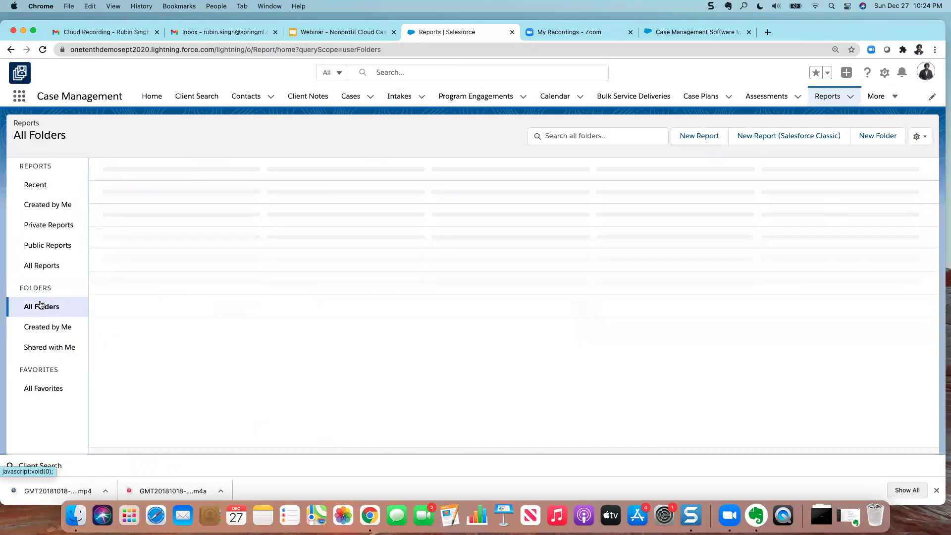
pyautogui.click(155, 183)
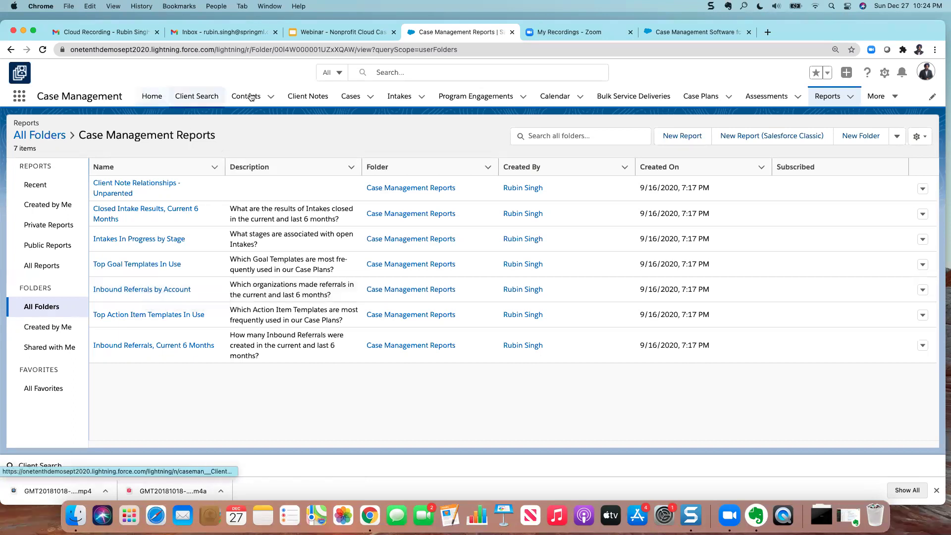
pyautogui.click(271, 97)
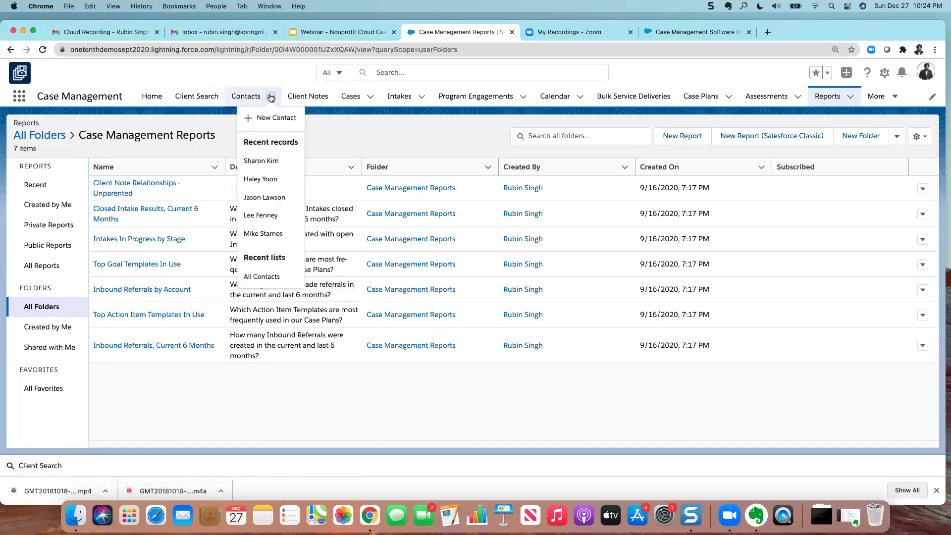
pyautogui.click(267, 159)
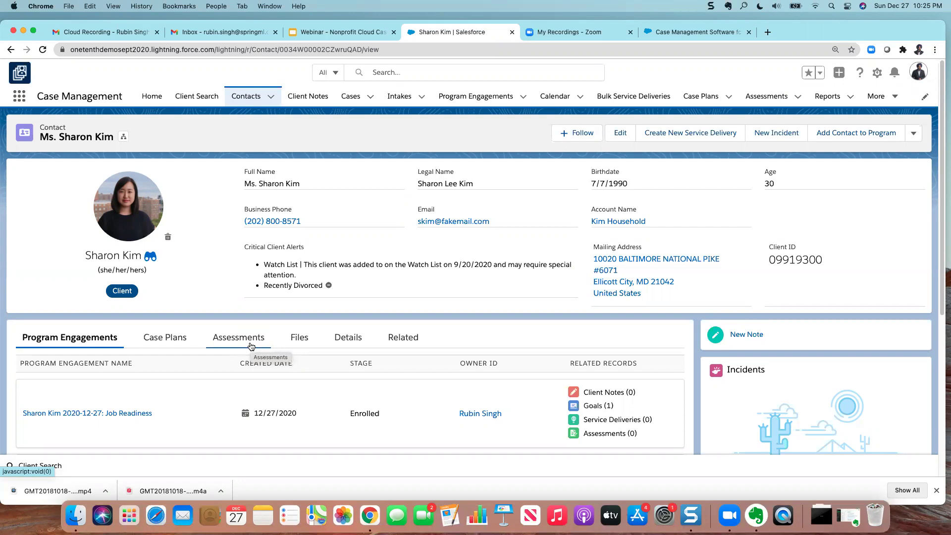
# Switch to the webinar deck in Google Slides, present it from the Case Management (Demo) slide, and advance to the "What we like" slide.
pyautogui.click(343, 35)
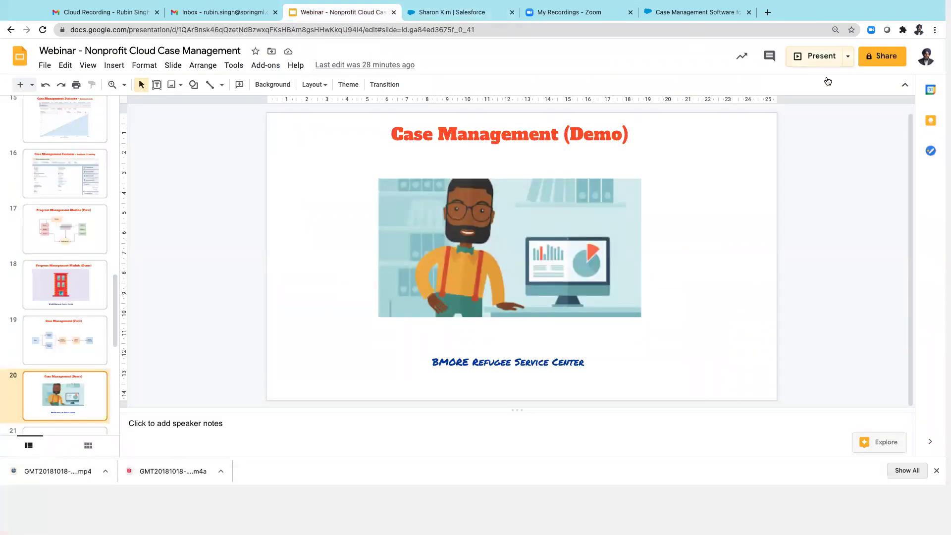
pyautogui.click(821, 59)
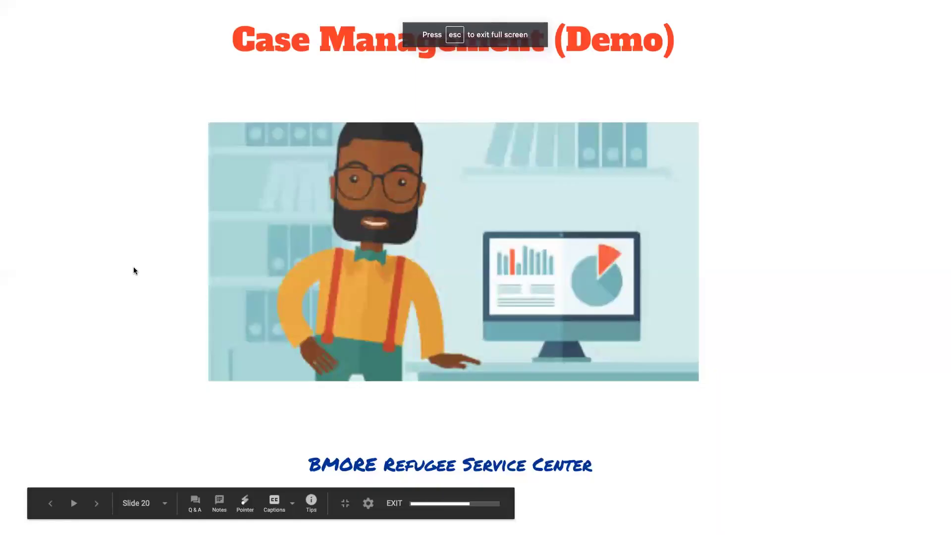
pyautogui.click(133, 270)
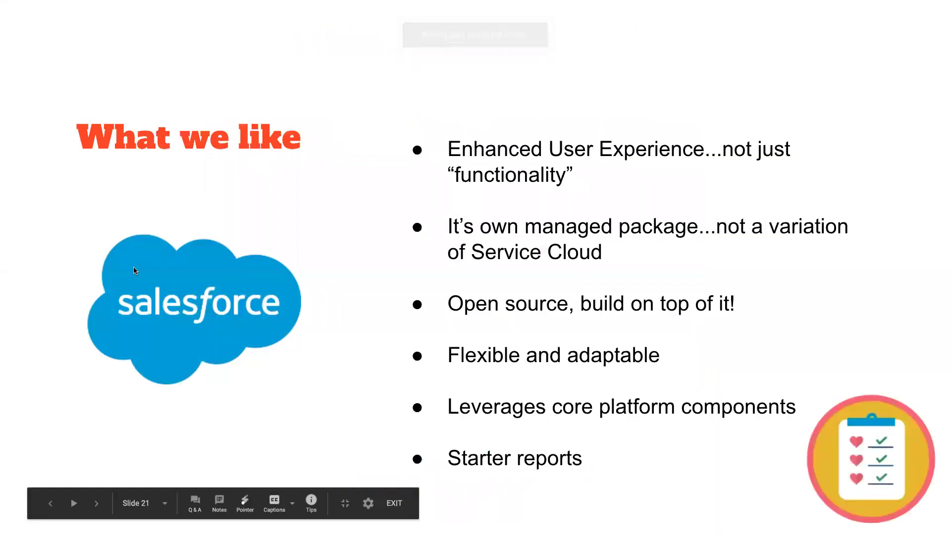